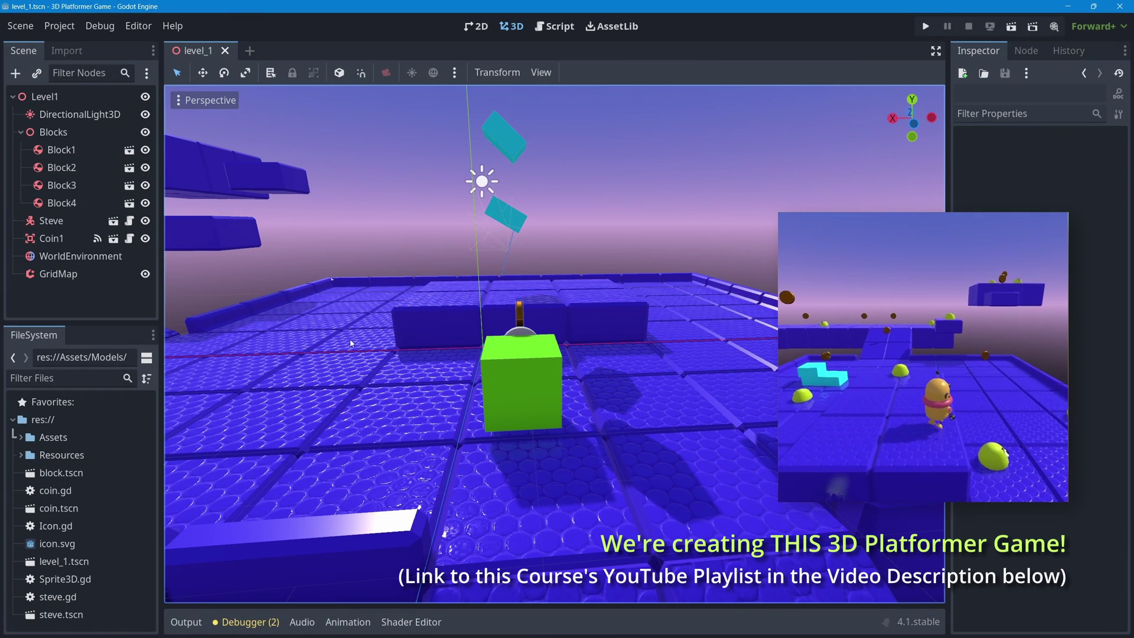
Orbit to view the platform gaps, then test-run the level by walking the player toward an edge
scroll(668, 391, down, 10)
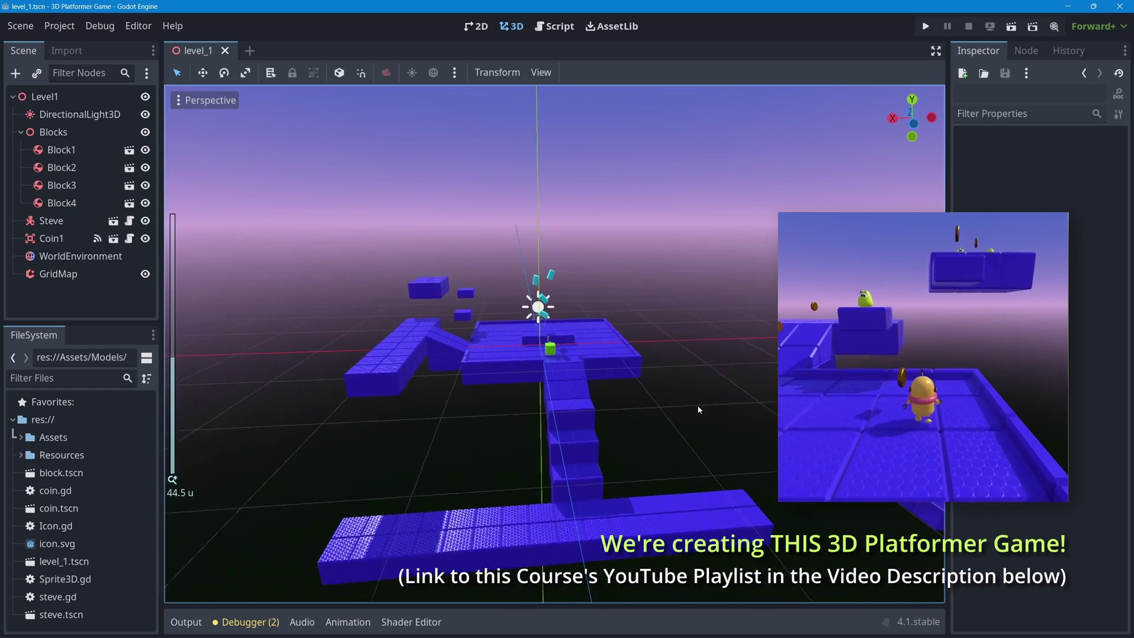
scroll(697, 406, down, 3)
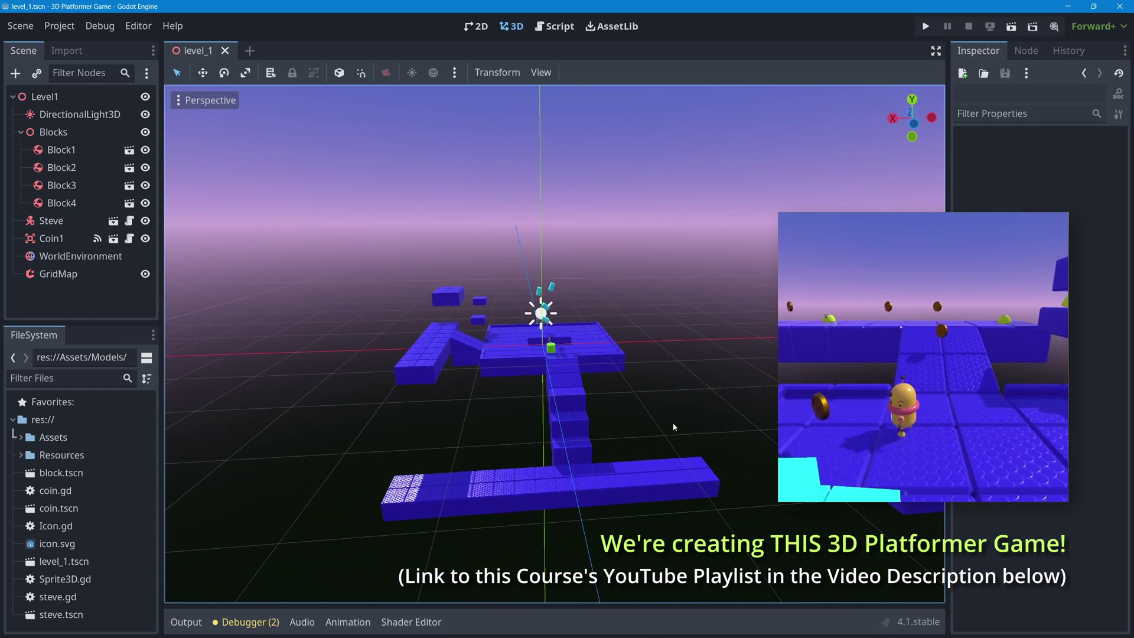
middle_drag(672, 423, 550, 264)
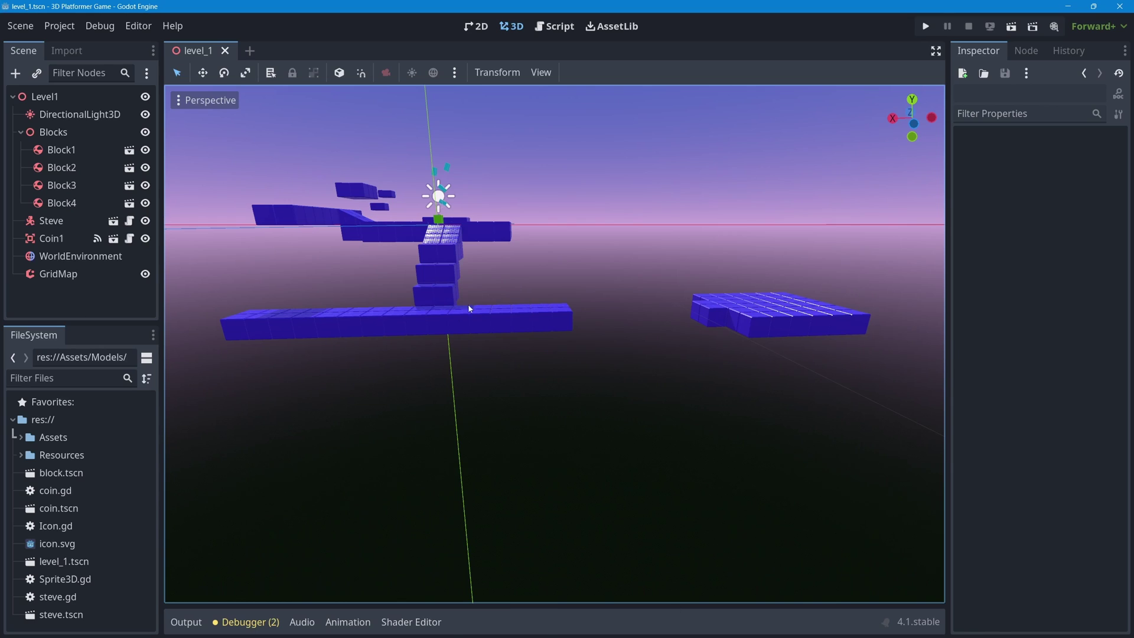
middle_drag(456, 337, 808, 102)
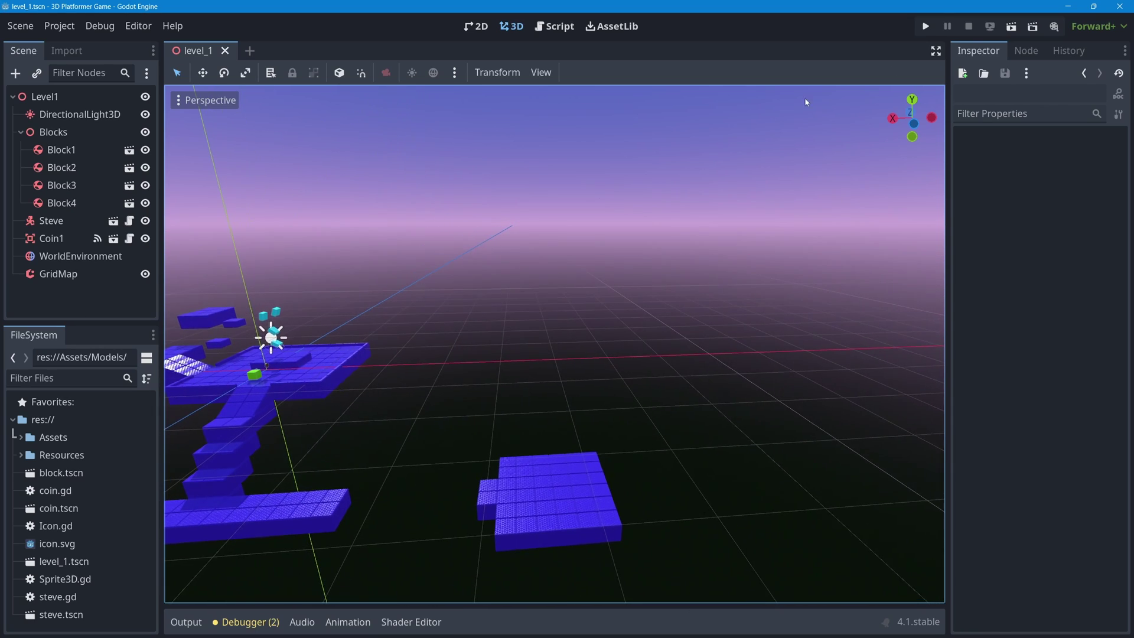
click(1010, 27)
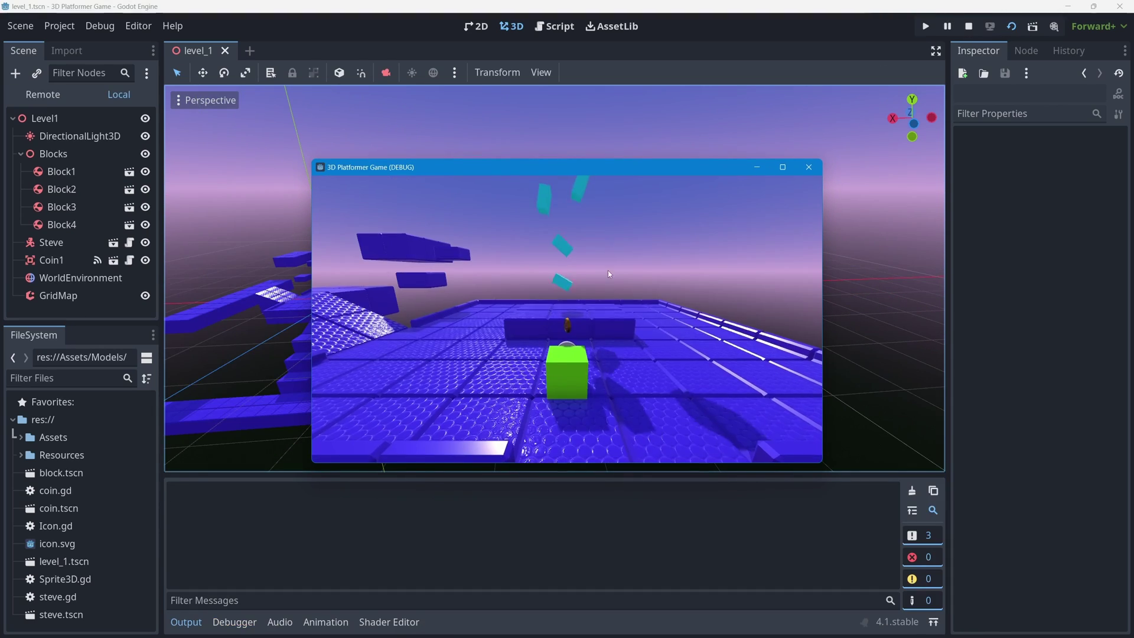
key(d)
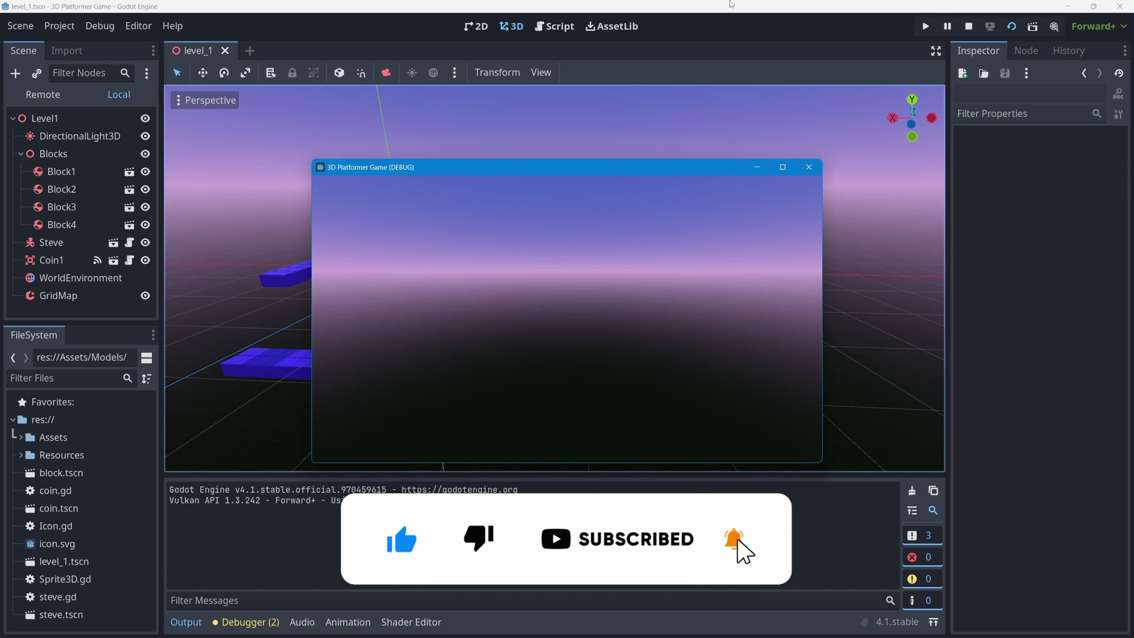
click(808, 167)
click(187, 623)
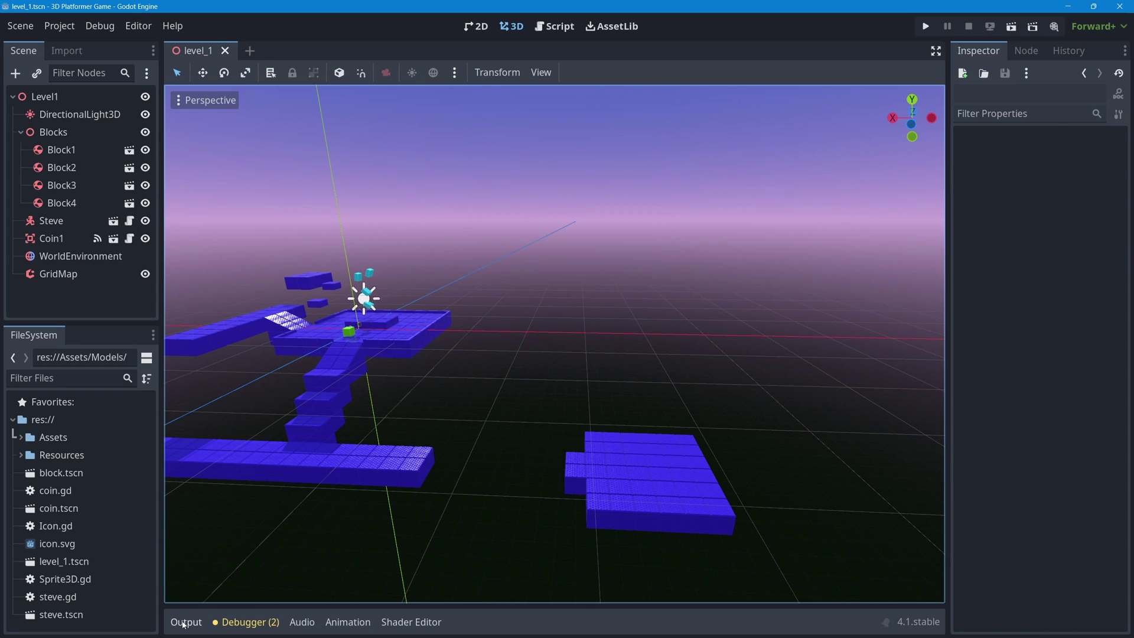
For Level1, pick Area3D under Node3D > CollisionObject3D in the Create New Node dialog
click(46, 97)
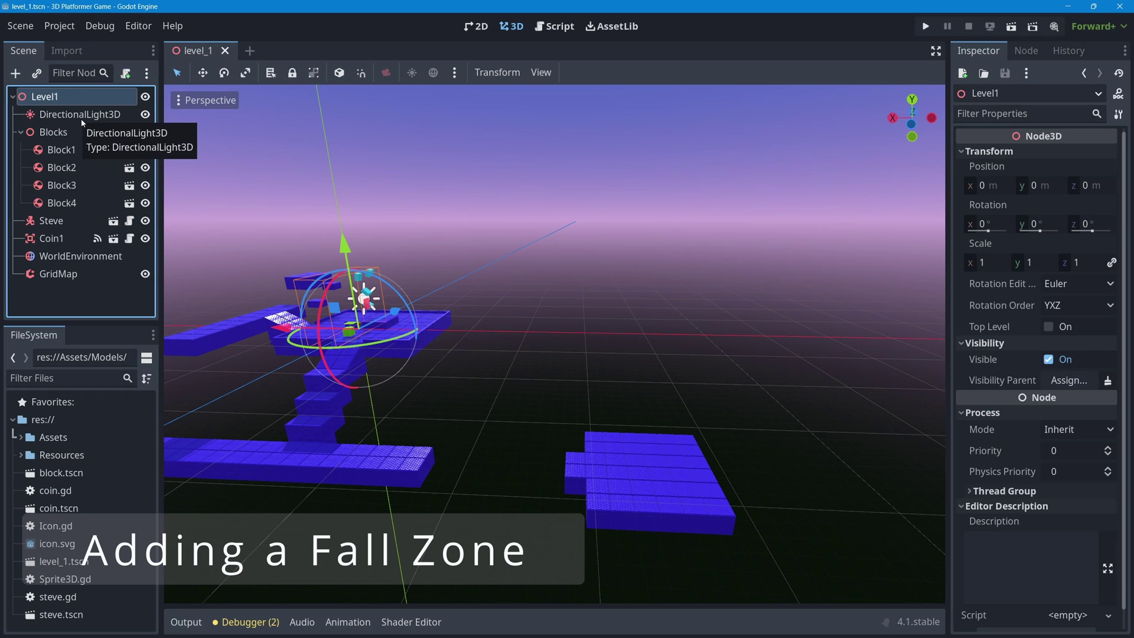
click(15, 73)
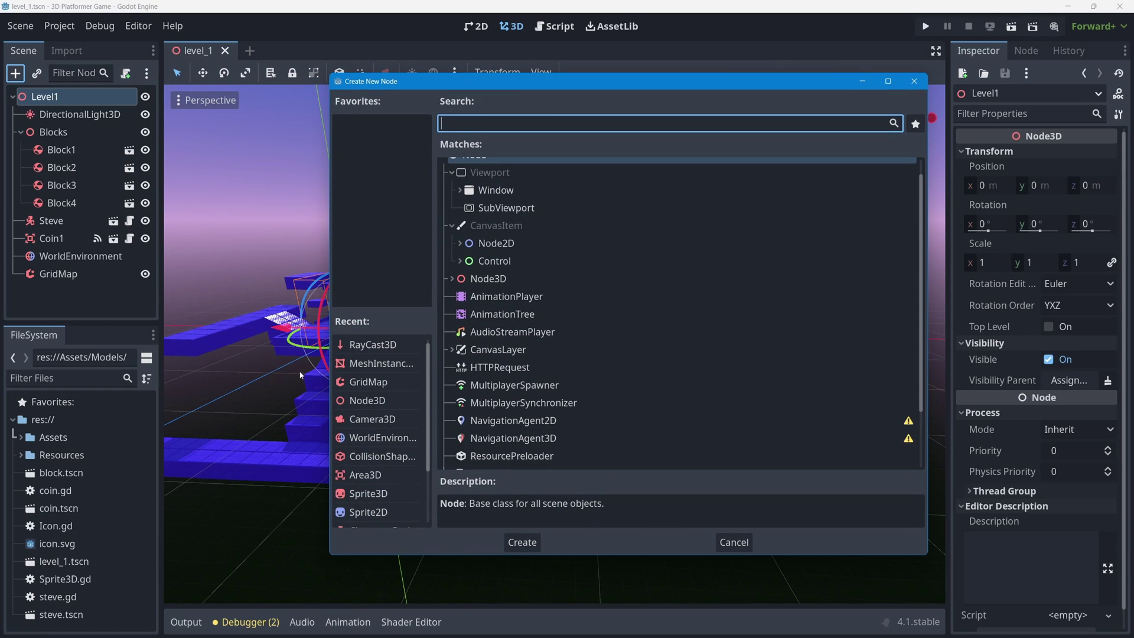
scroll(440, 168, up, 1)
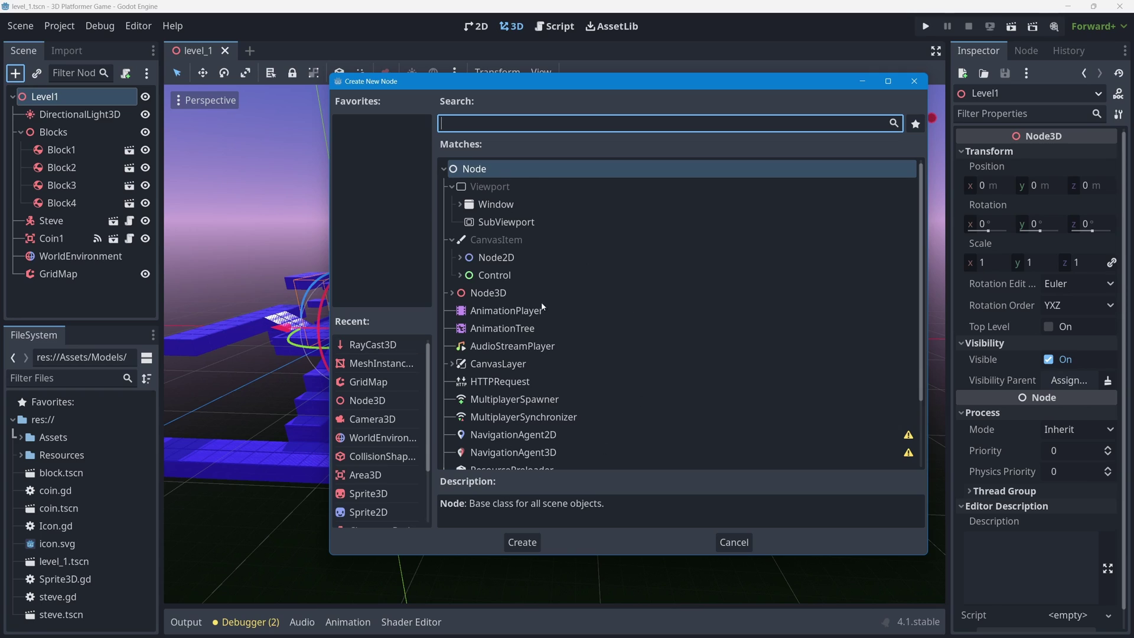
click(453, 294)
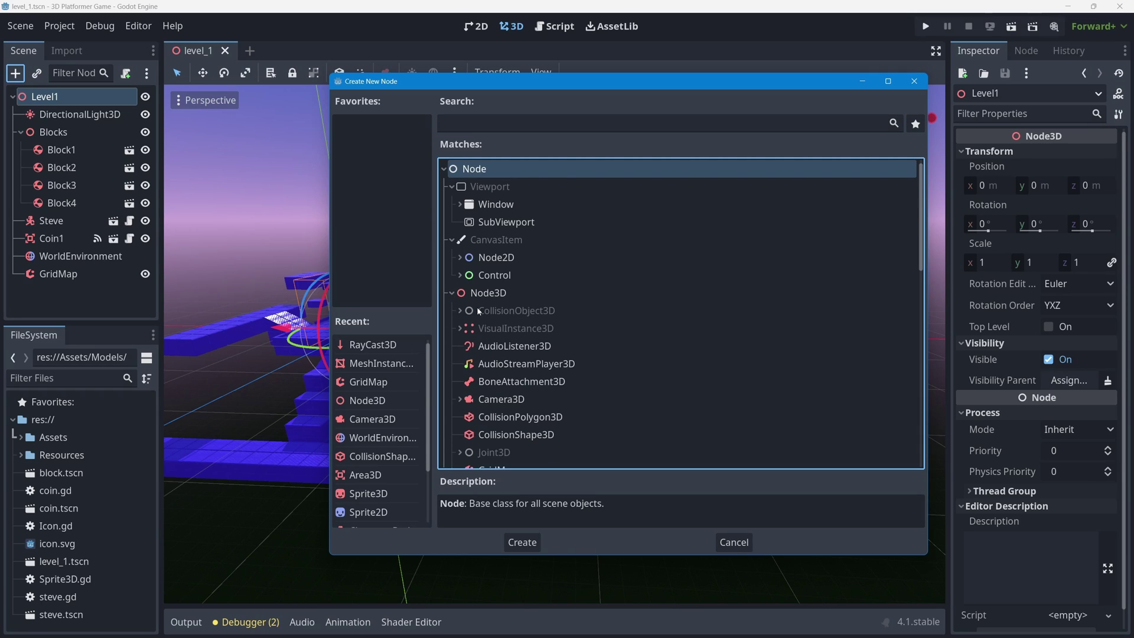
click(459, 311)
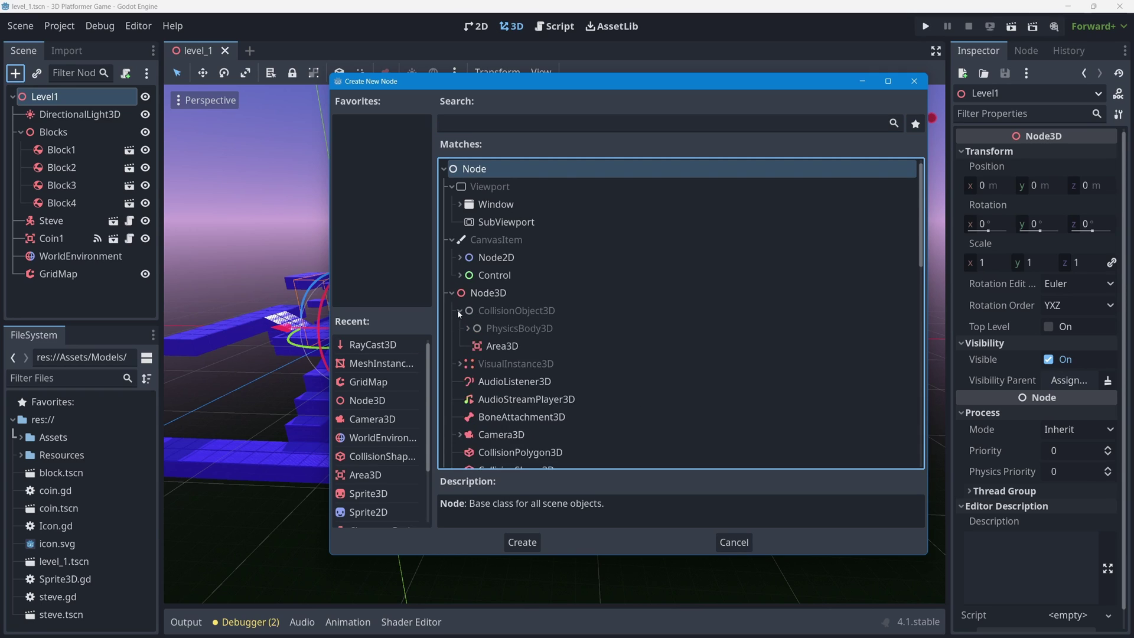
click(503, 348)
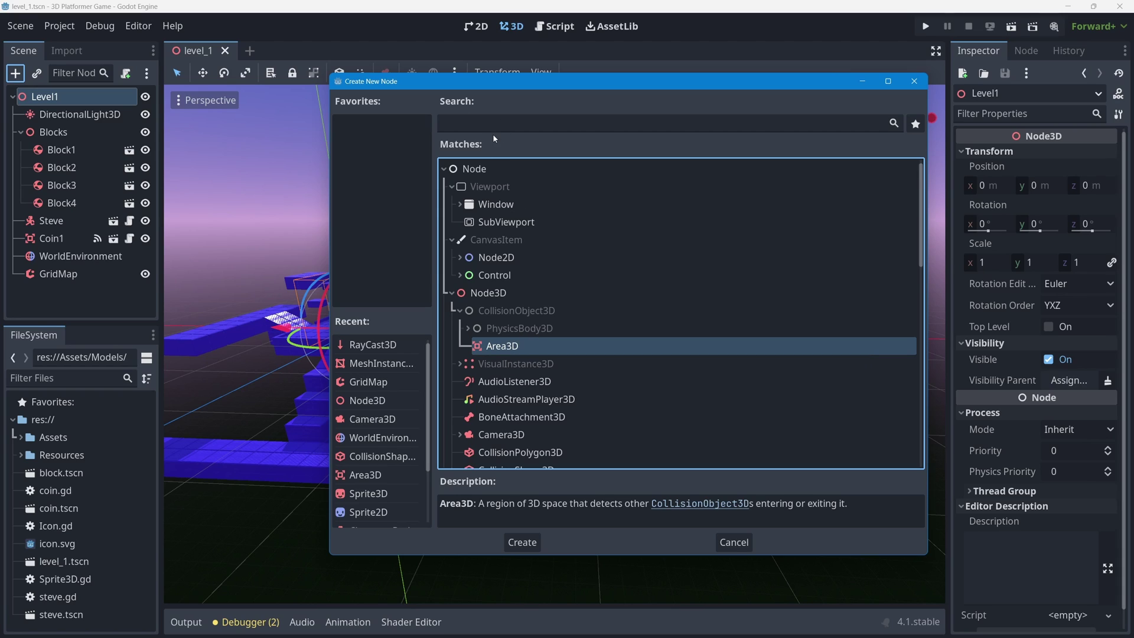
scroll(427, 444, down, 2)
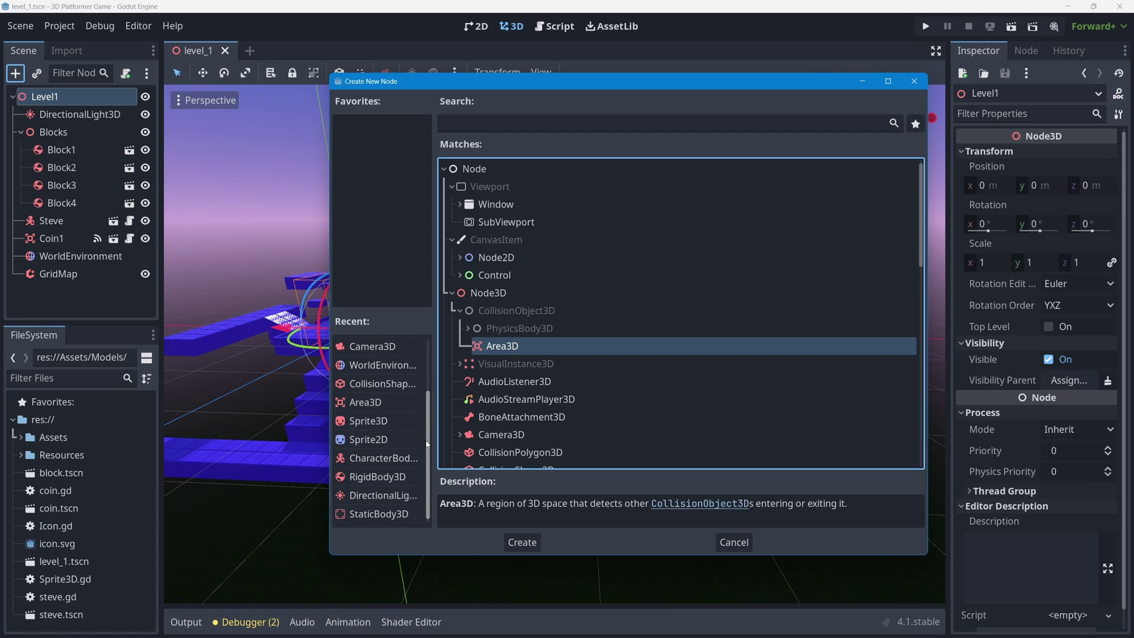
Add the Area3D node under Level1 and rename it FallZone
double_click(388, 402)
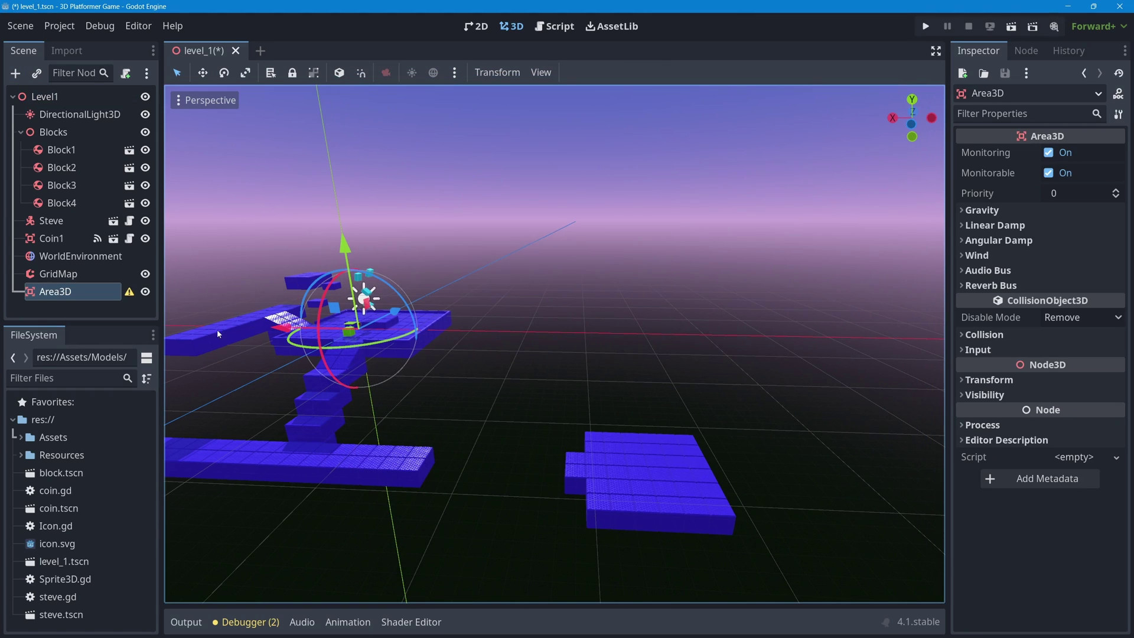
double_click(56, 293)
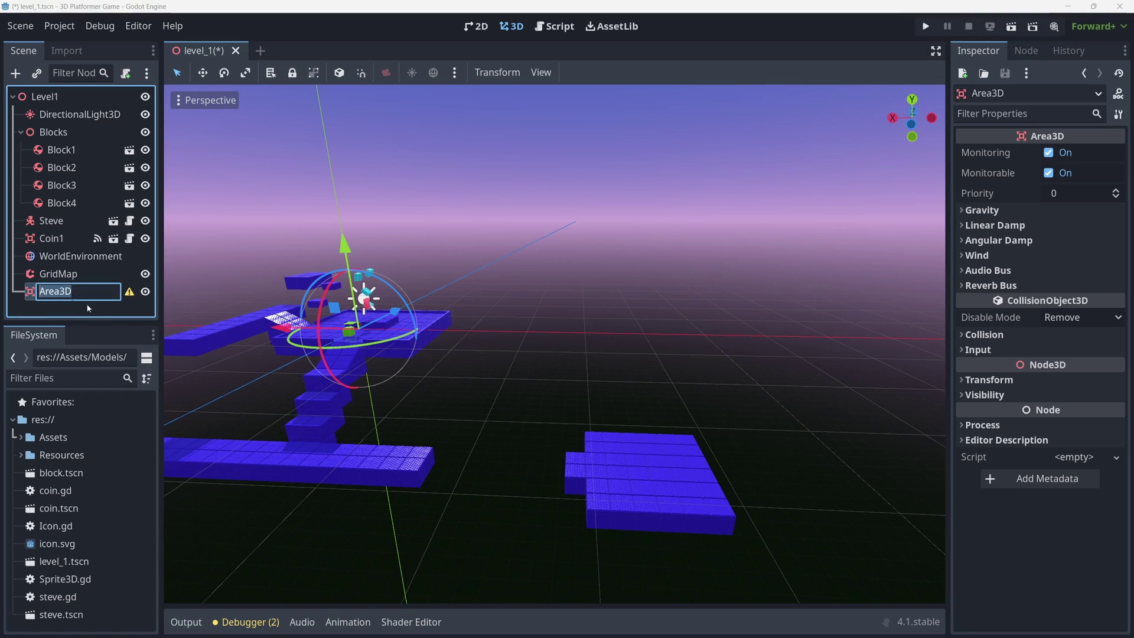
text(FallZone)
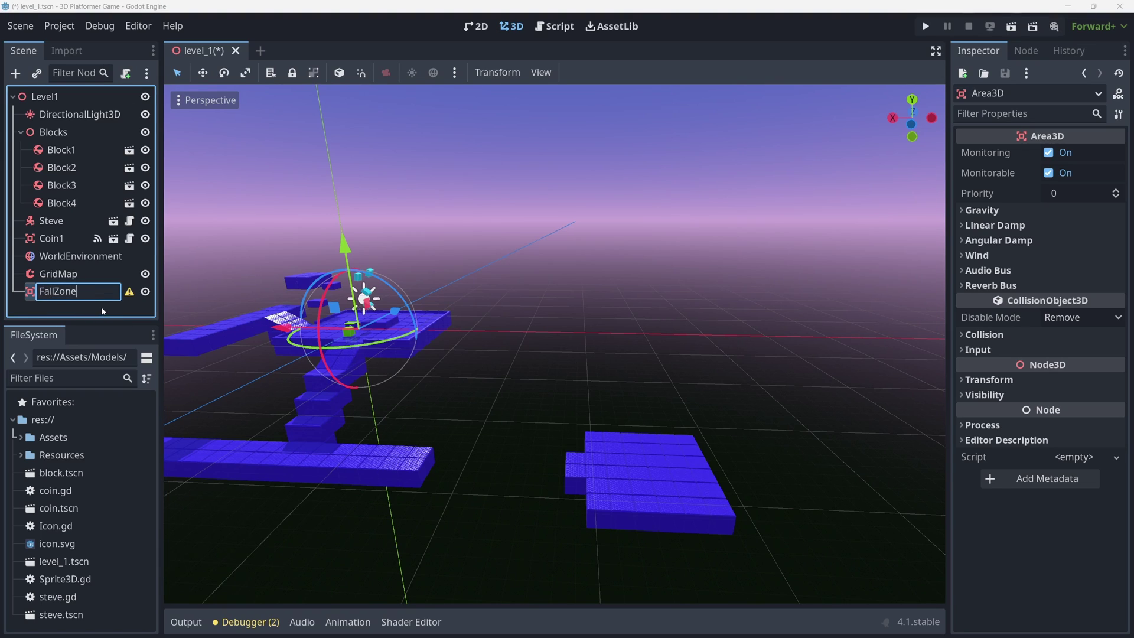
key(Return)
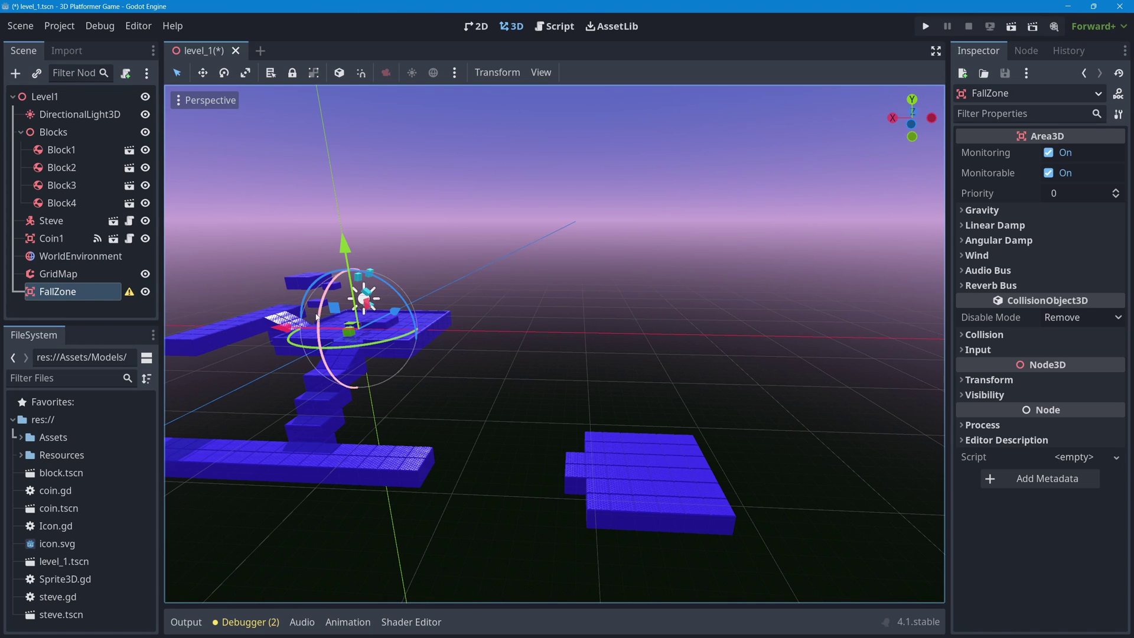
Lower FallZone about 22 units below the platforms and display its missing-shape warning
shift+middle_drag(317, 317, 502, 344)
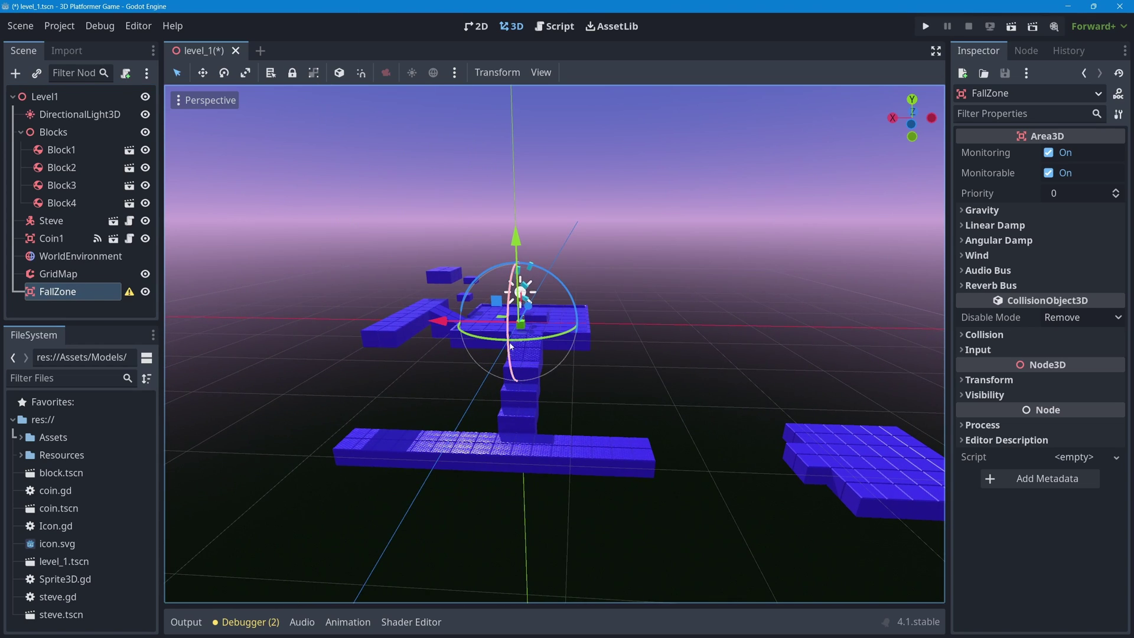
middle_drag(599, 306, 594, 319)
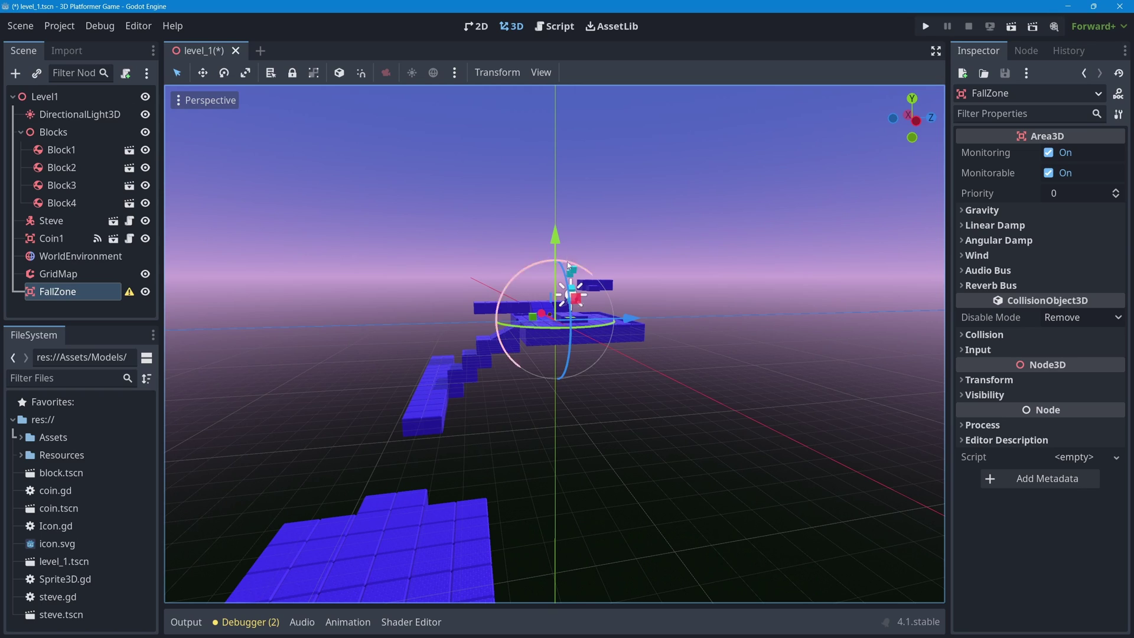
drag(556, 239, 539, 402)
mouse_move(539, 402)
middle_down()
mouse_move(574, 383)
mouse_move(549, 403)
middle_up()
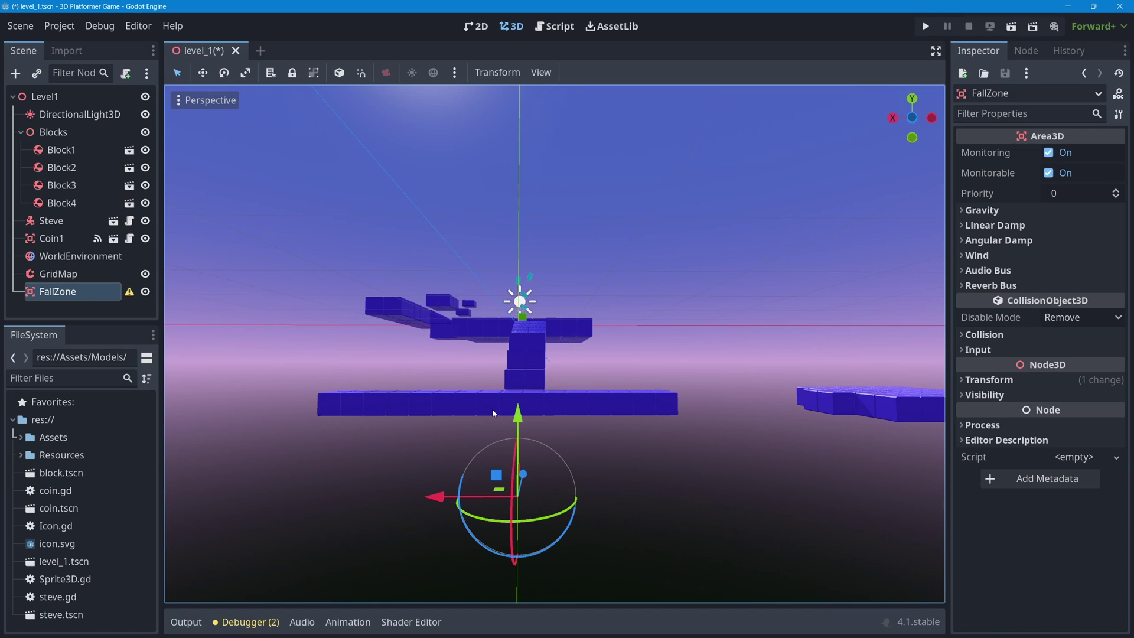
click(131, 294)
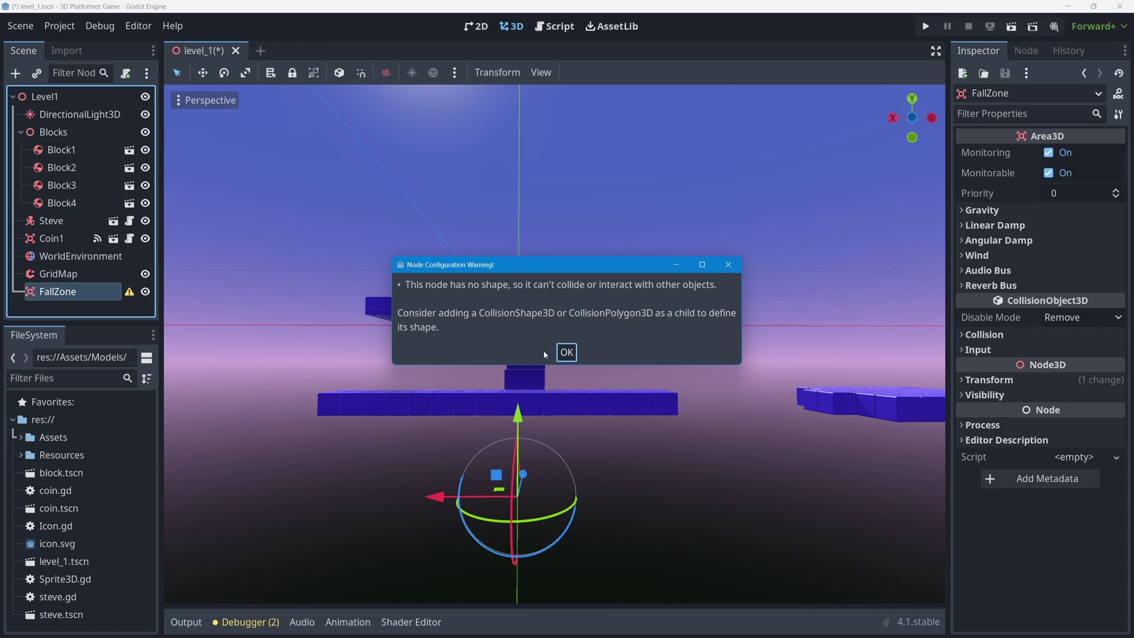
Add a CollisionShape3D child to FallZone and enlarge the left Scene dock
click(566, 352)
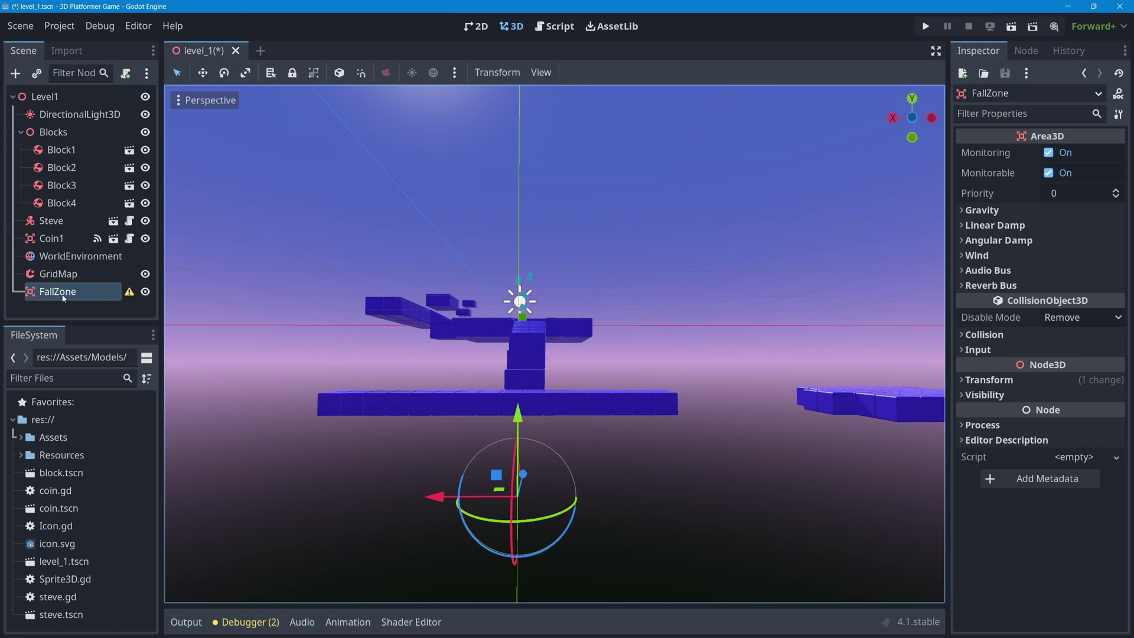
click(16, 75)
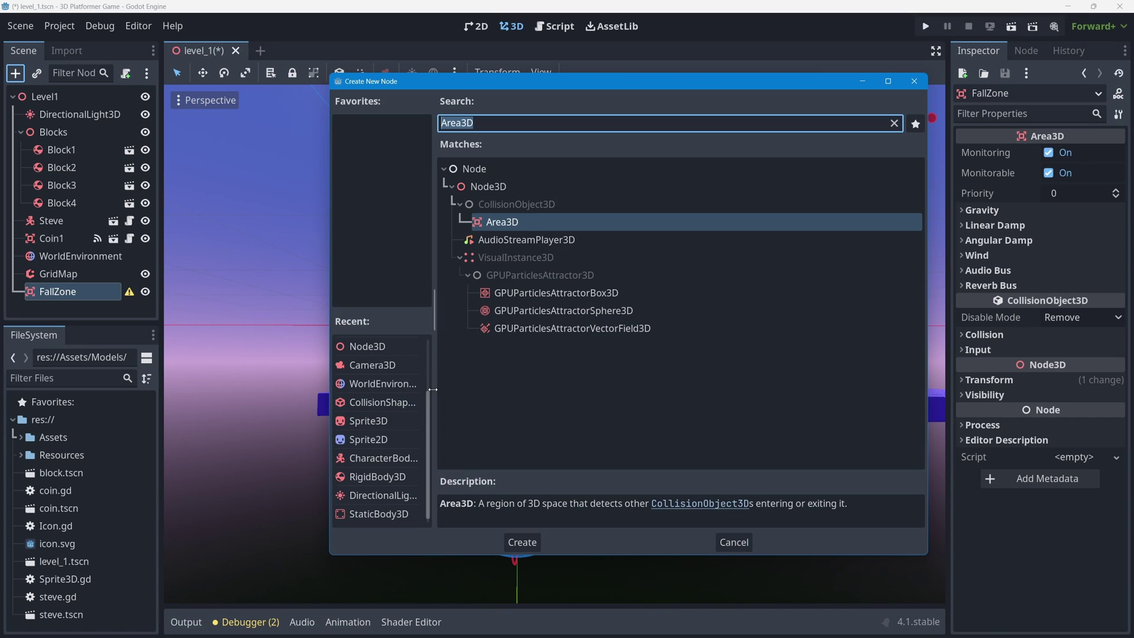
drag(434, 388, 468, 393)
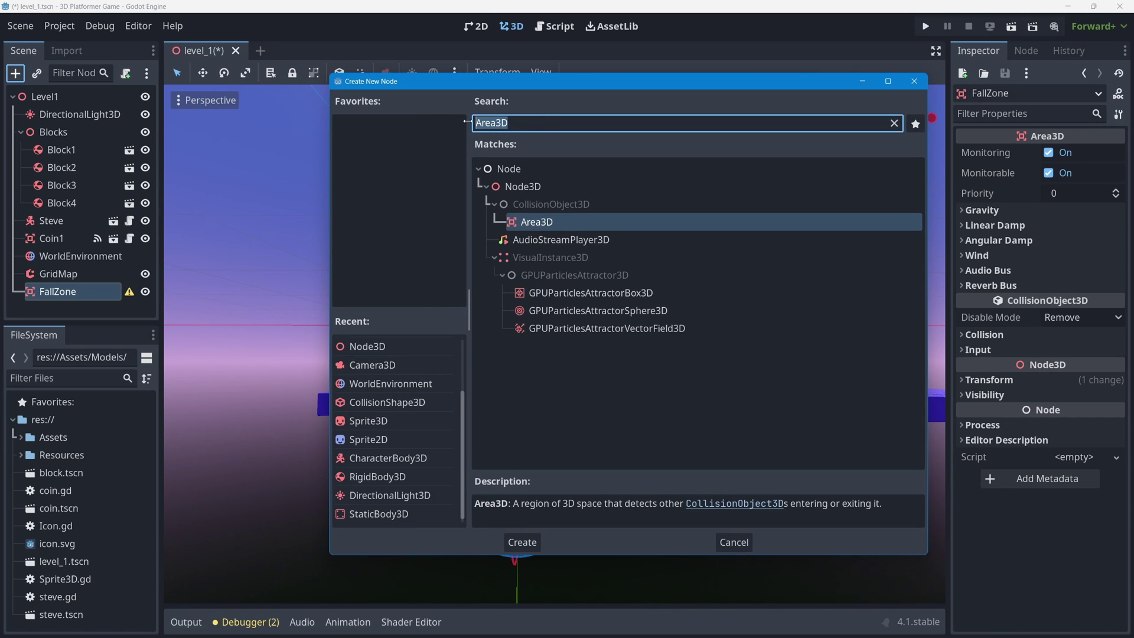
text(coll)
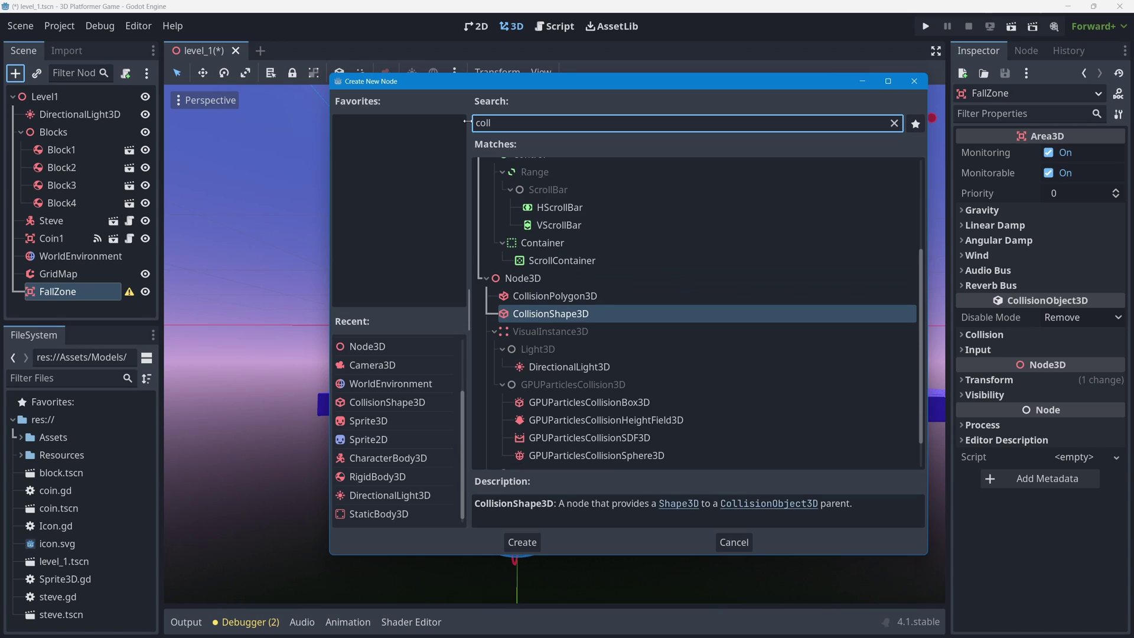
double_click(592, 316)
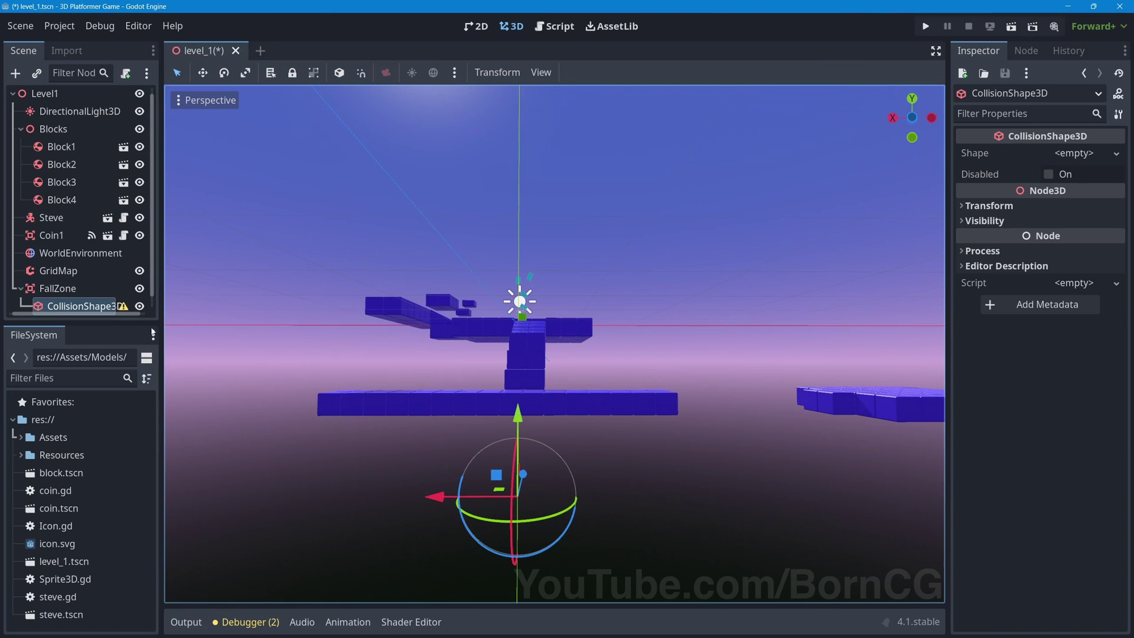
drag(134, 323, 133, 365)
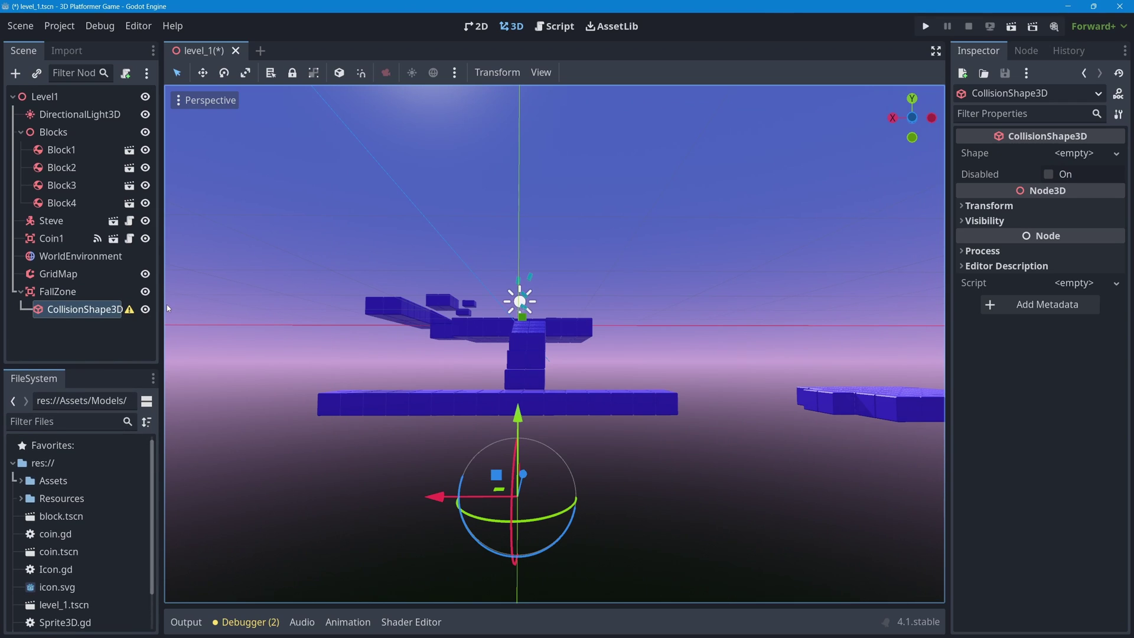
drag(161, 303, 207, 303)
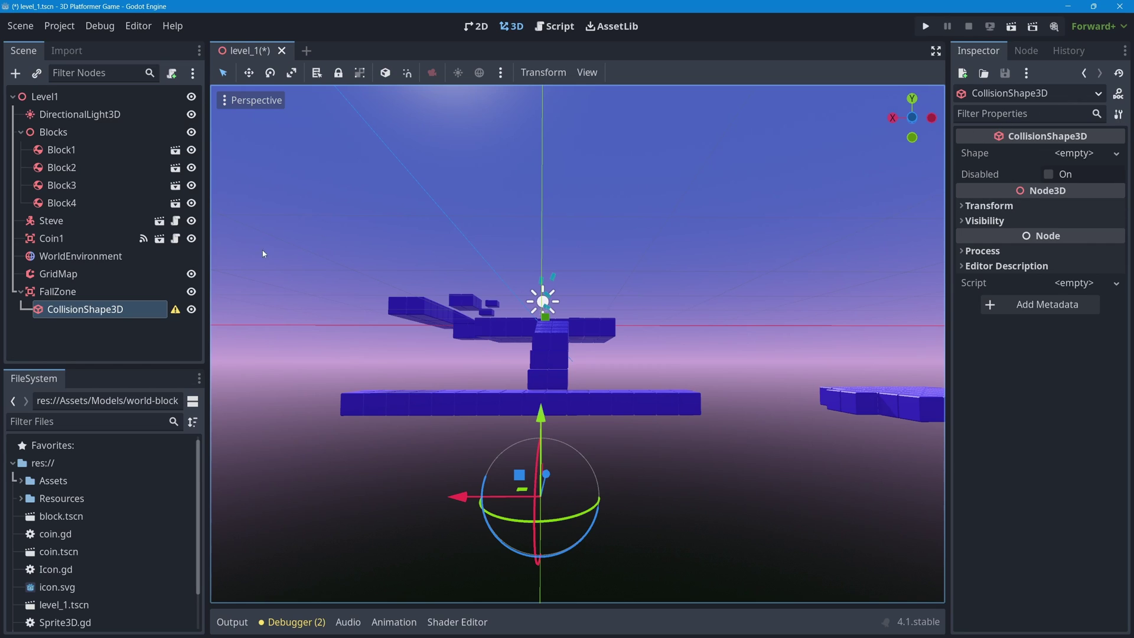
Give the collision shape a new BoxShape3D and stretch it into a long bar
click(1117, 154)
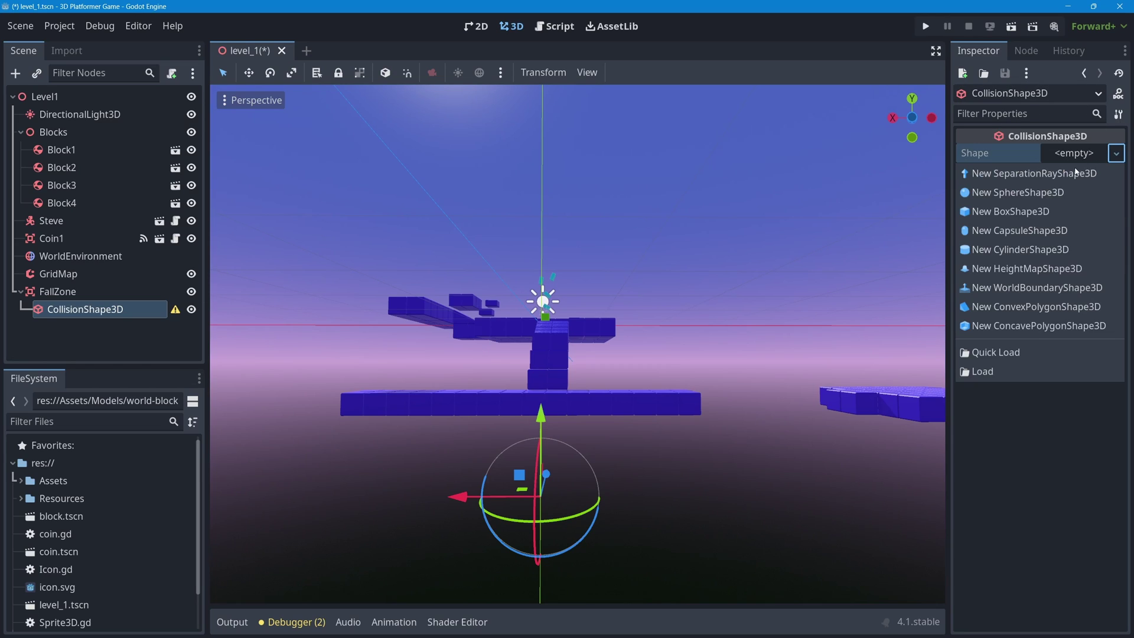
click(1041, 213)
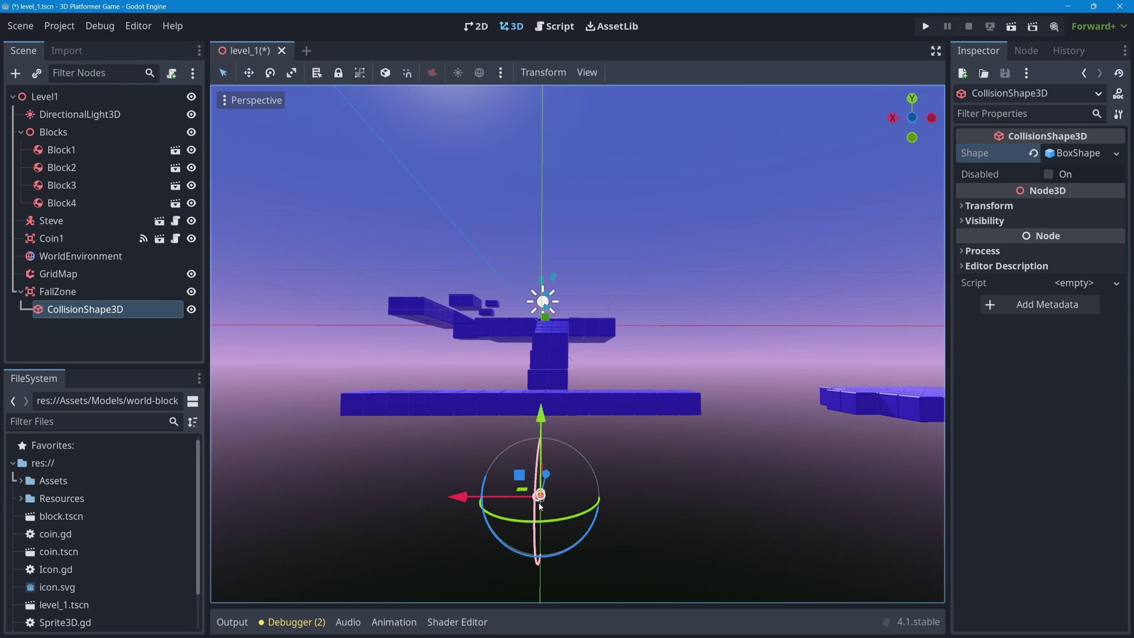
scroll(532, 522, up, 2)
shift+middle_drag(575, 503, 547, 422)
scroll(547, 421, up, 5)
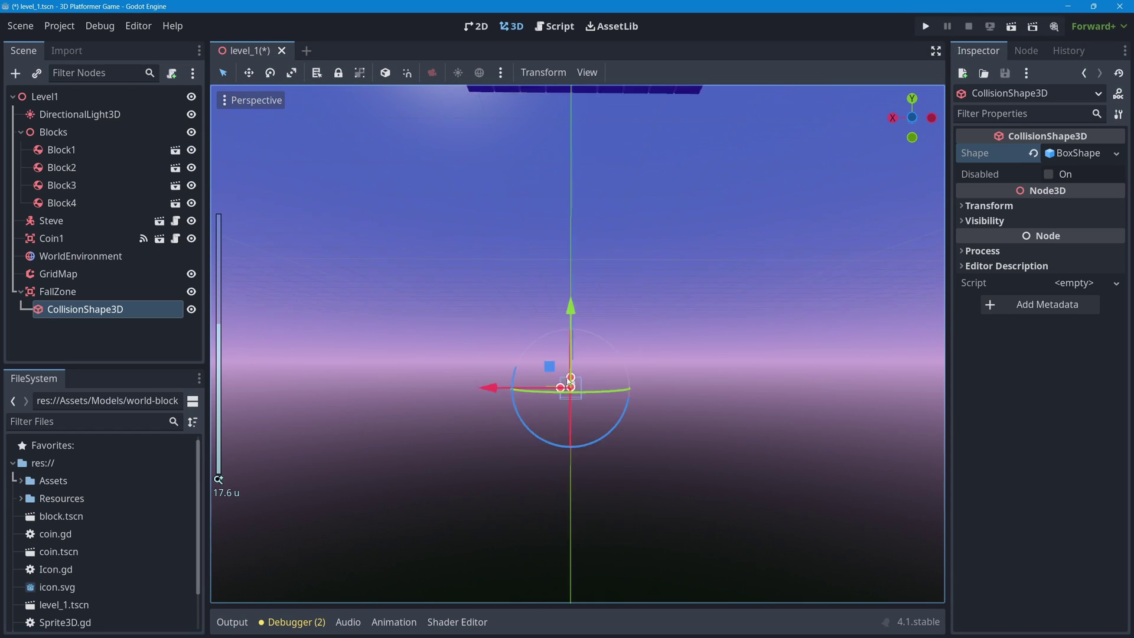
middle_drag(547, 408, 540, 382)
drag(562, 378, 410, 408)
middle_drag(410, 409, 520, 383)
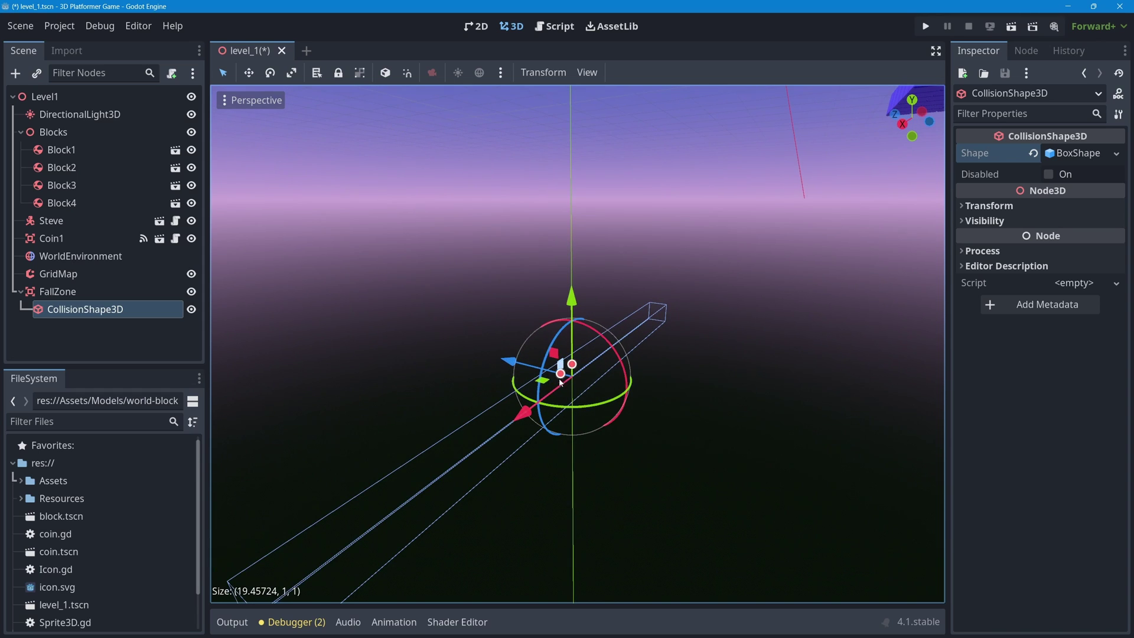
Widen the box's depth to about 66 units
drag(564, 369, 400, 331)
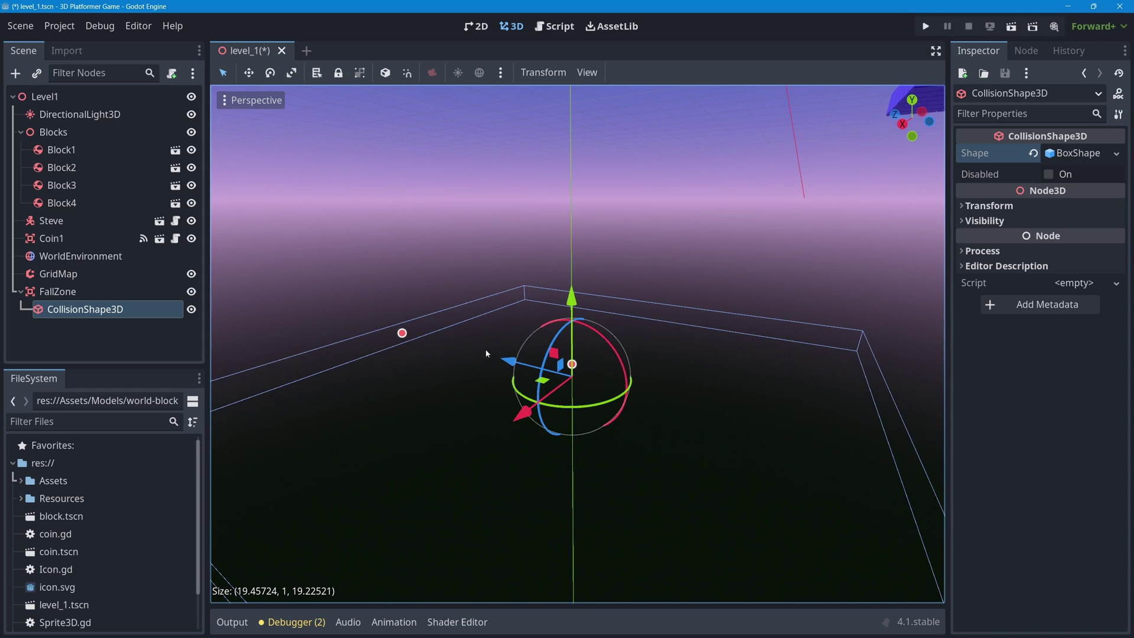
scroll(633, 365, down, 1)
scroll(633, 364, down, 2)
middle_drag(646, 405, 538, 362)
scroll(538, 363, down, 3)
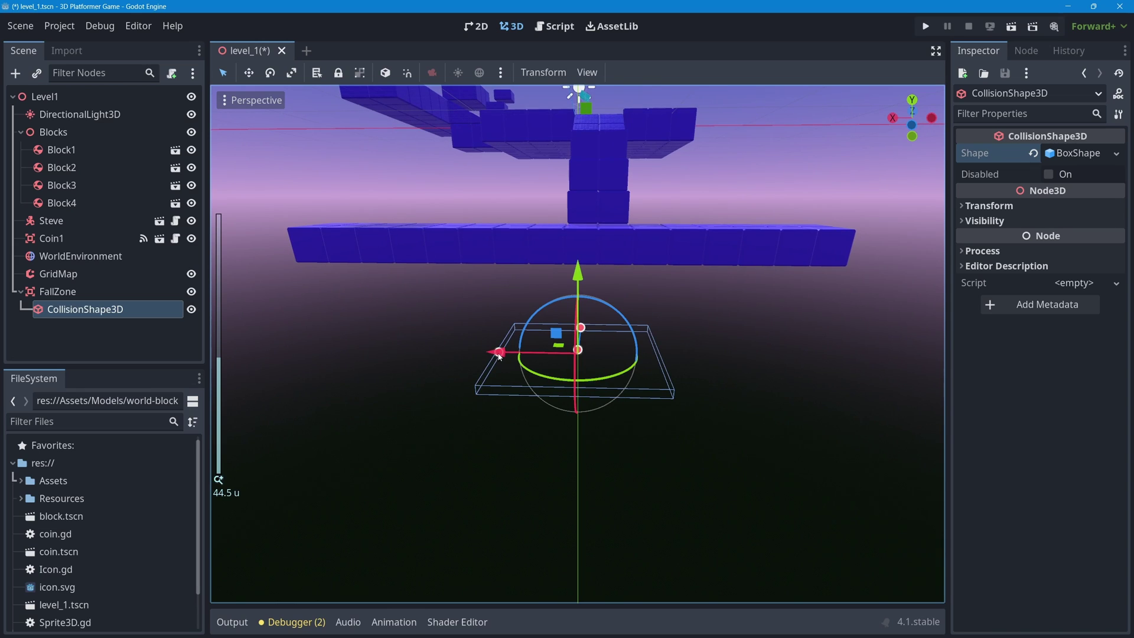
drag(499, 352, 319, 333)
middle_drag(319, 333, 660, 350)
Shift the box along Z and raise its height to about 9 units
drag(660, 352, 785, 316)
scroll(666, 345, up, 2)
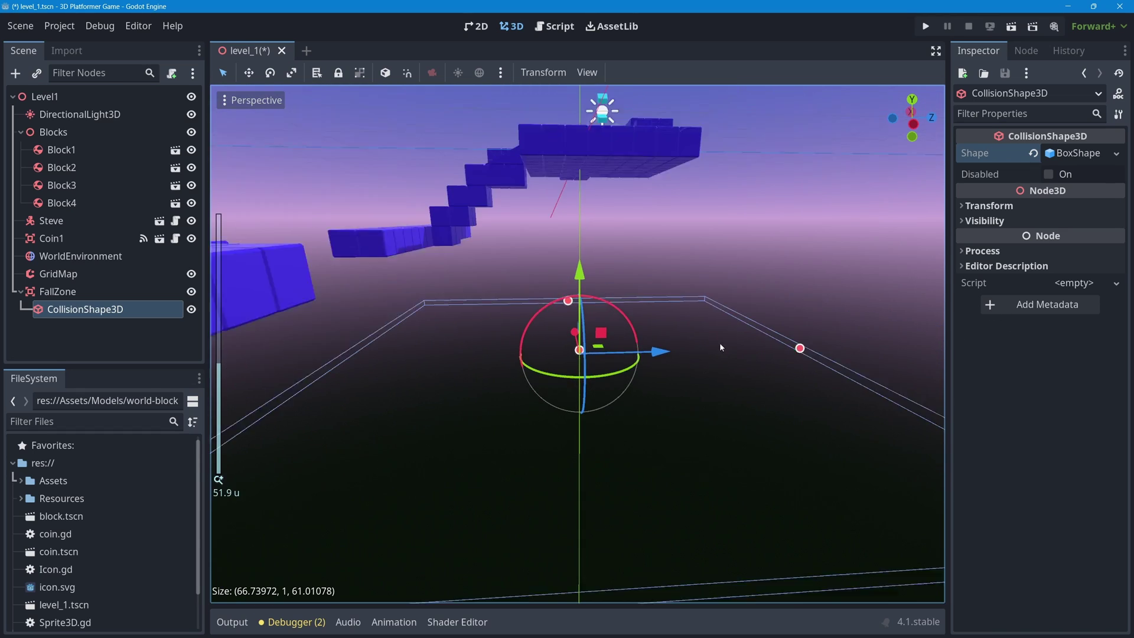
middle_drag(720, 347, 619, 336)
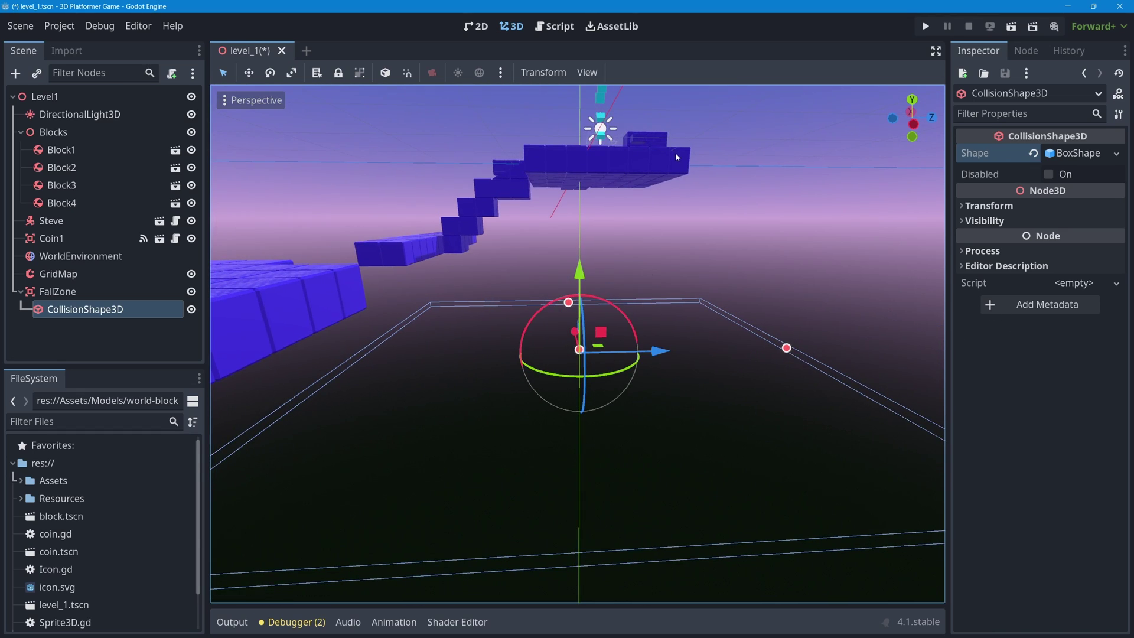
scroll(673, 284, down, 2)
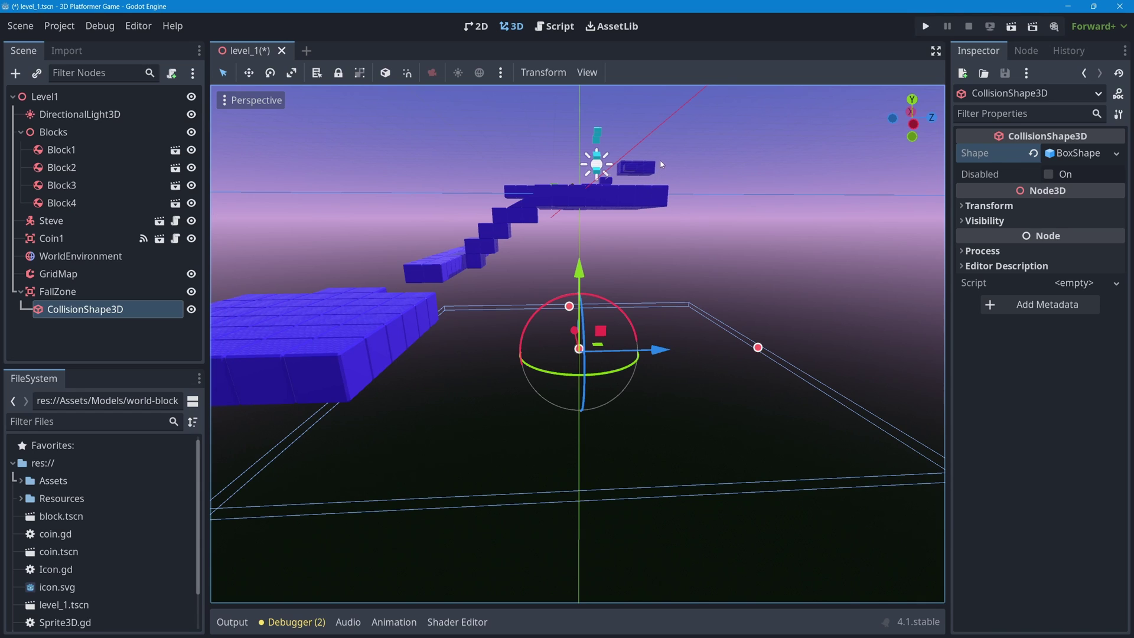
middle_drag(423, 393, 731, 381)
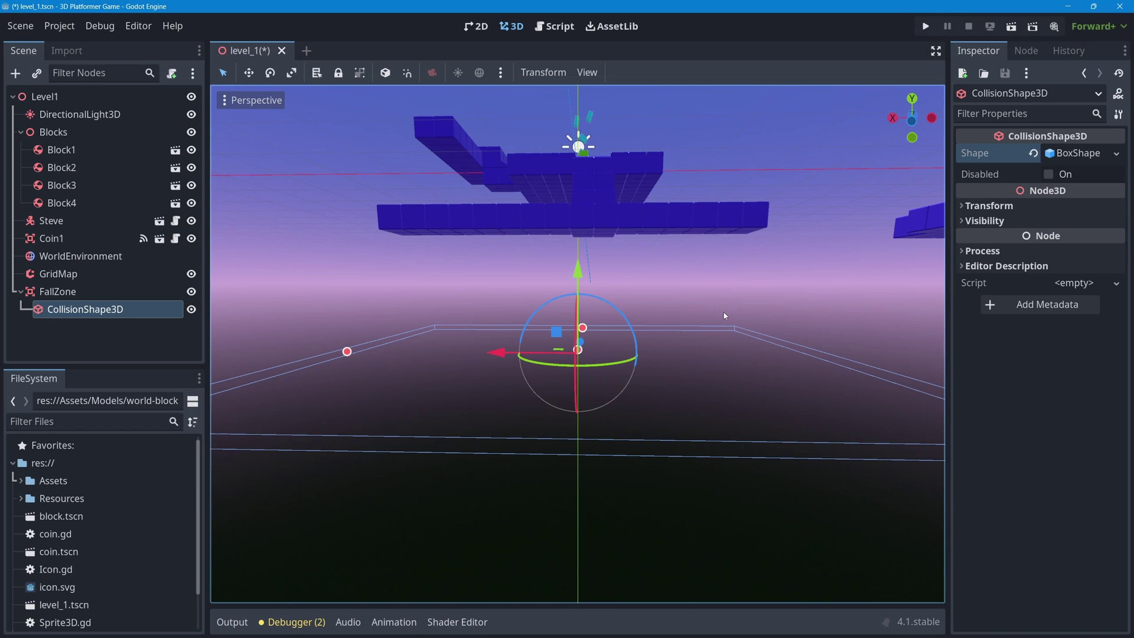
scroll(714, 410, up, 5)
middle_drag(715, 410, 582, 364)
drag(582, 364, 577, 268)
scroll(578, 270, down, 5)
middle_drag(555, 313, 617, 317)
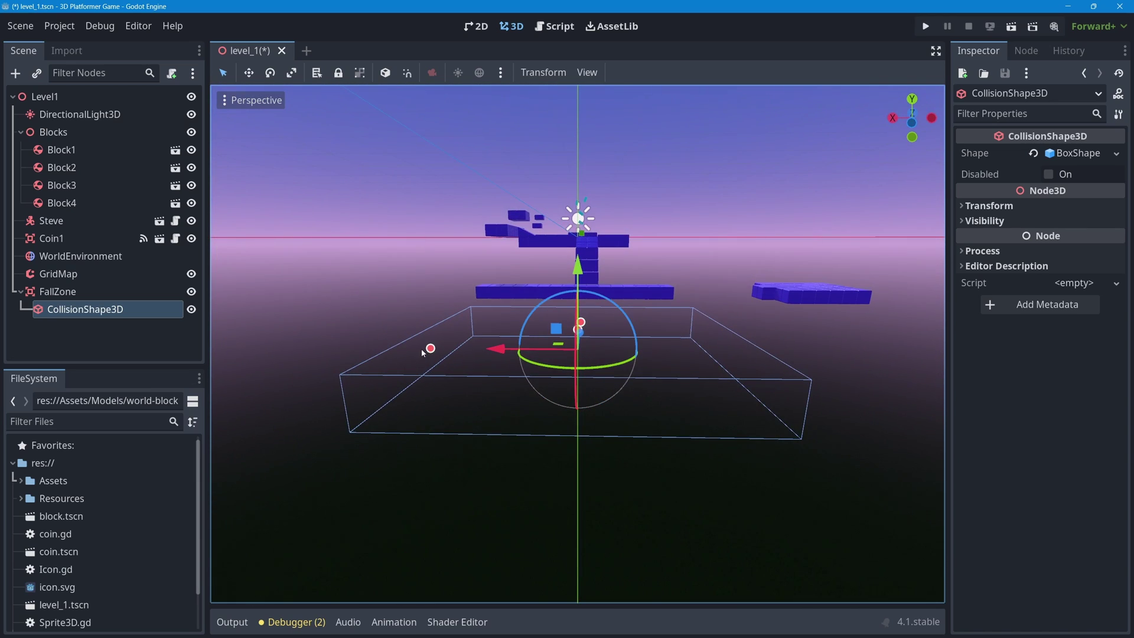
Widen the box further along X and move it beneath the level
drag(429, 348, 347, 347)
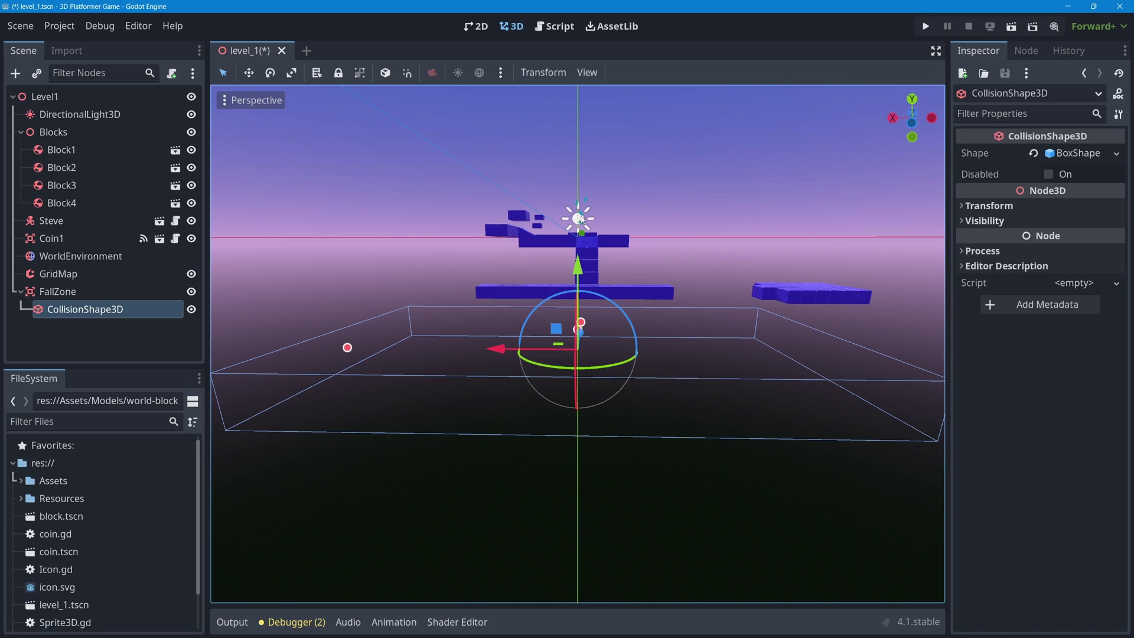
scroll(626, 242, down, 3)
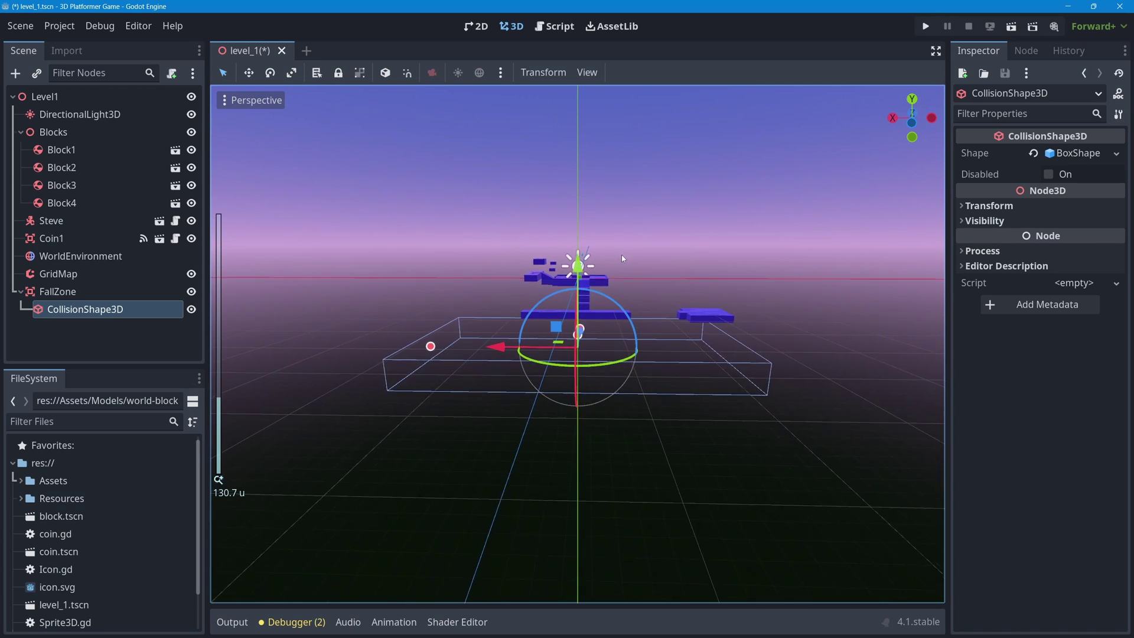
middle_drag(622, 254, 586, 335)
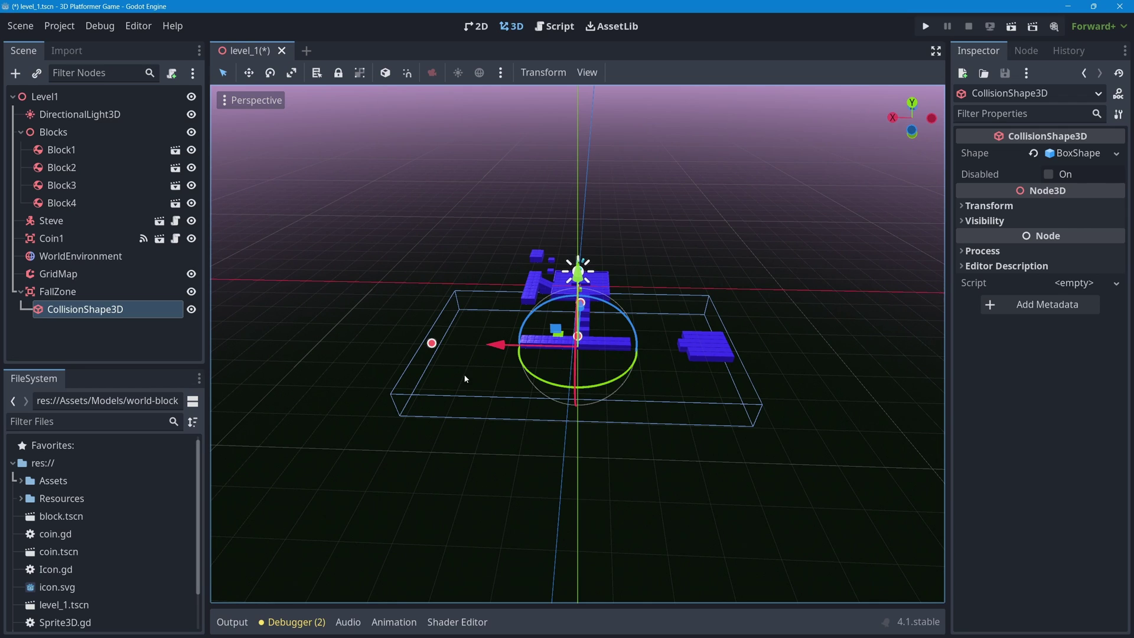
scroll(466, 379, down, 2)
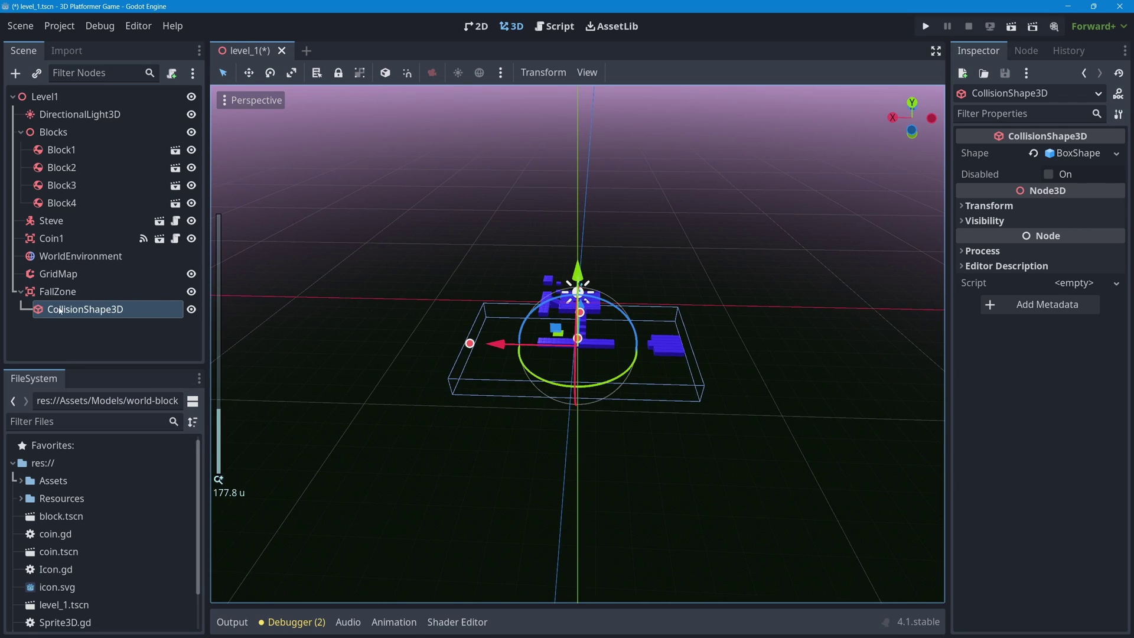
drag(497, 344, 541, 345)
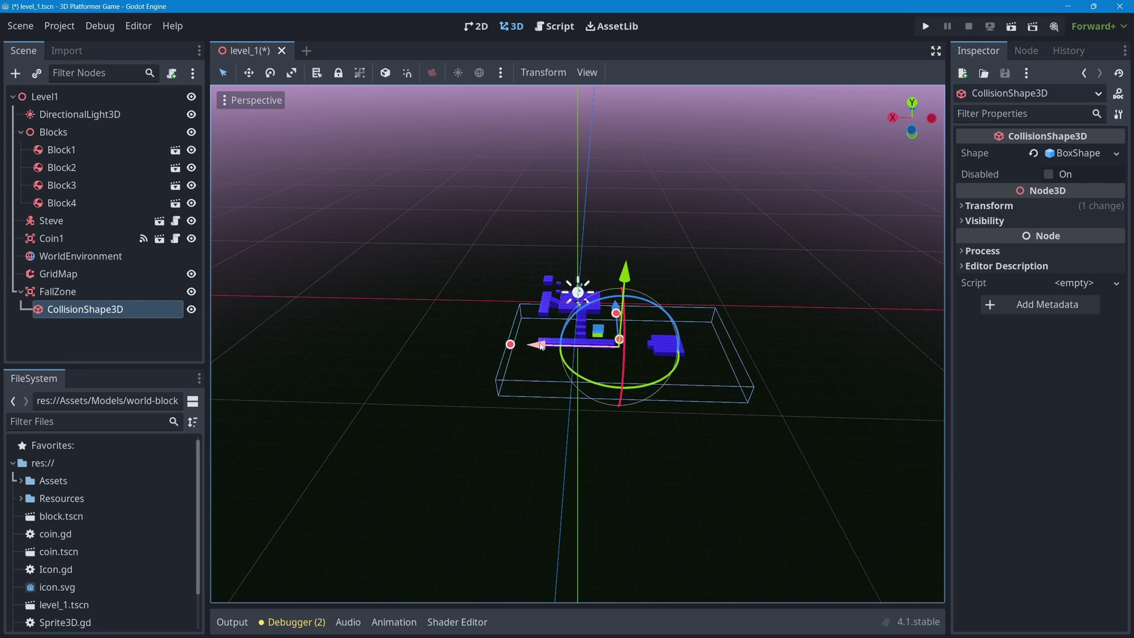
middle_drag(541, 346, 581, 293)
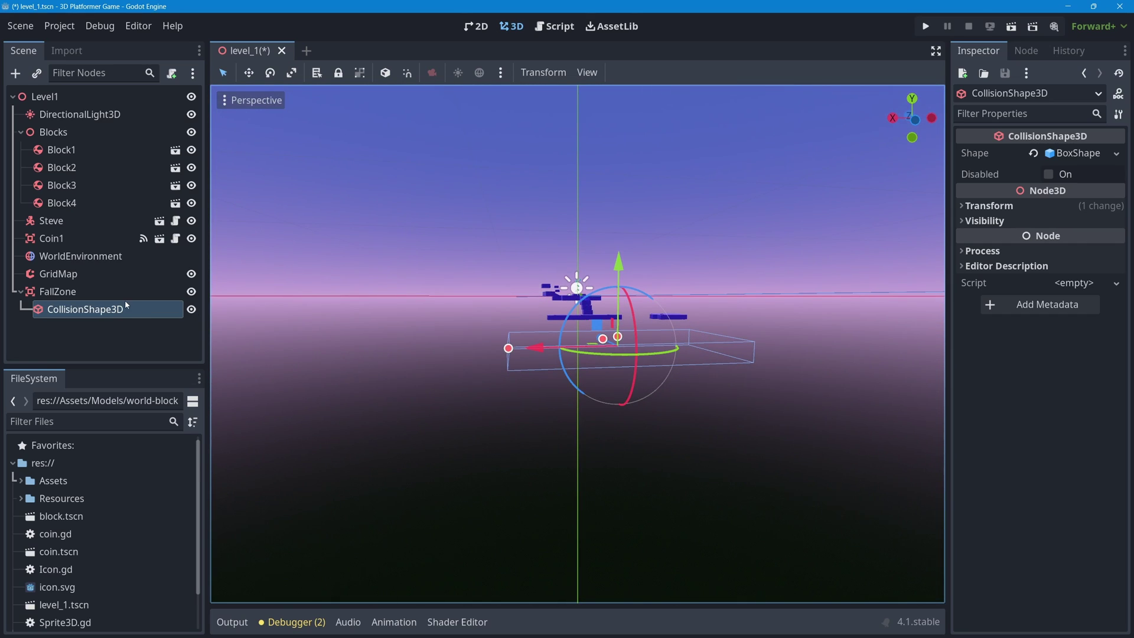
Stretch the box to roughly 146 units along X and 104 units deep
click(64, 292)
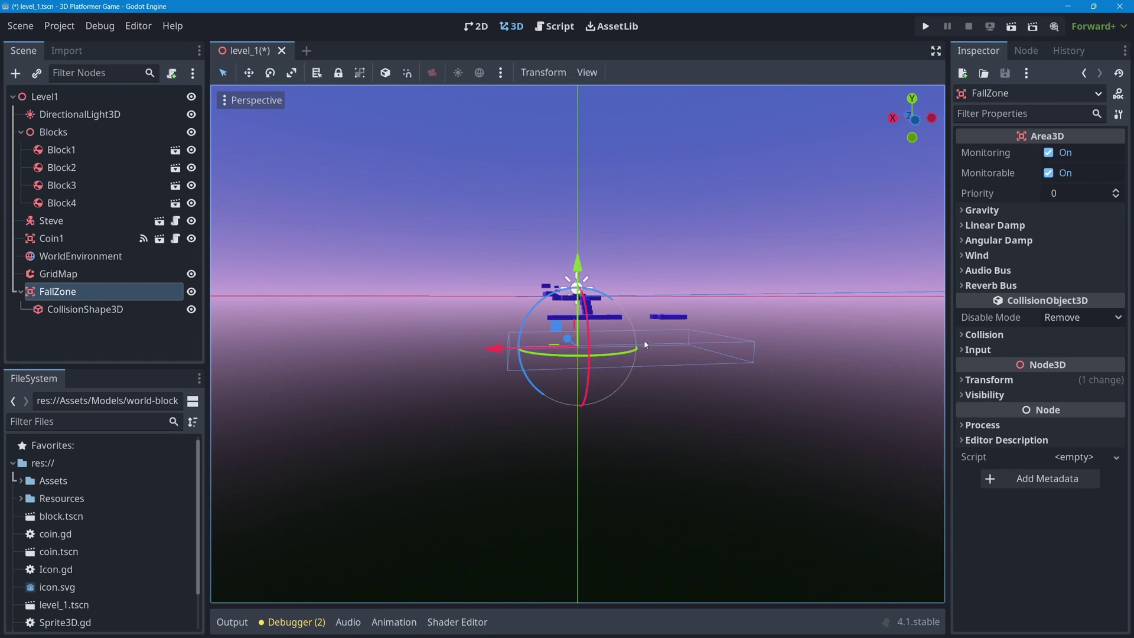
middle_drag(543, 377, 549, 434)
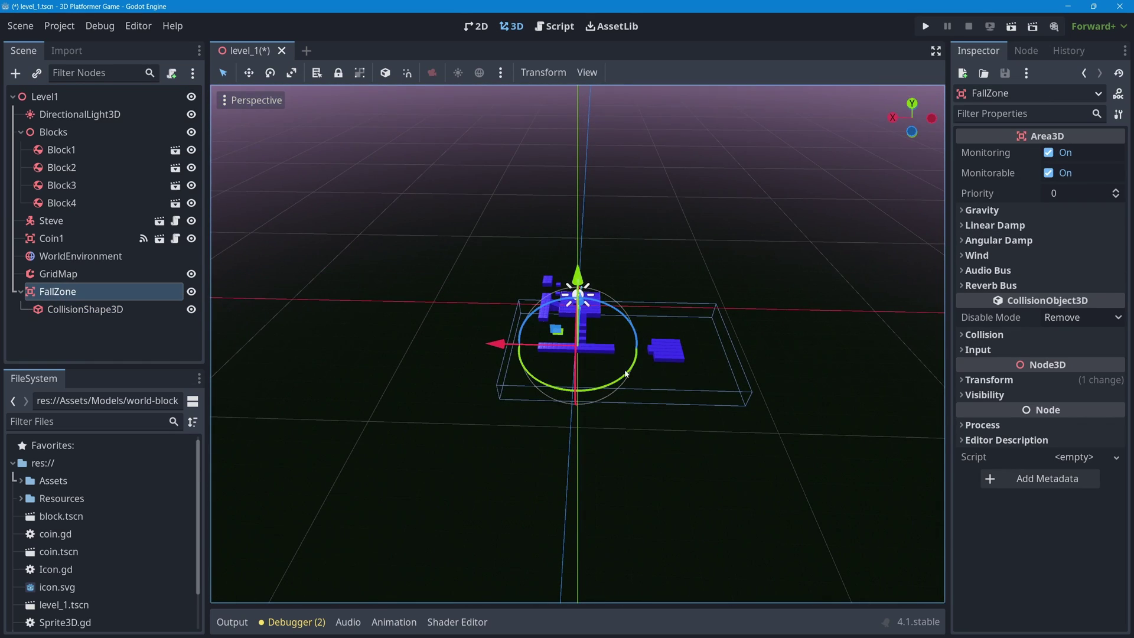
click(88, 309)
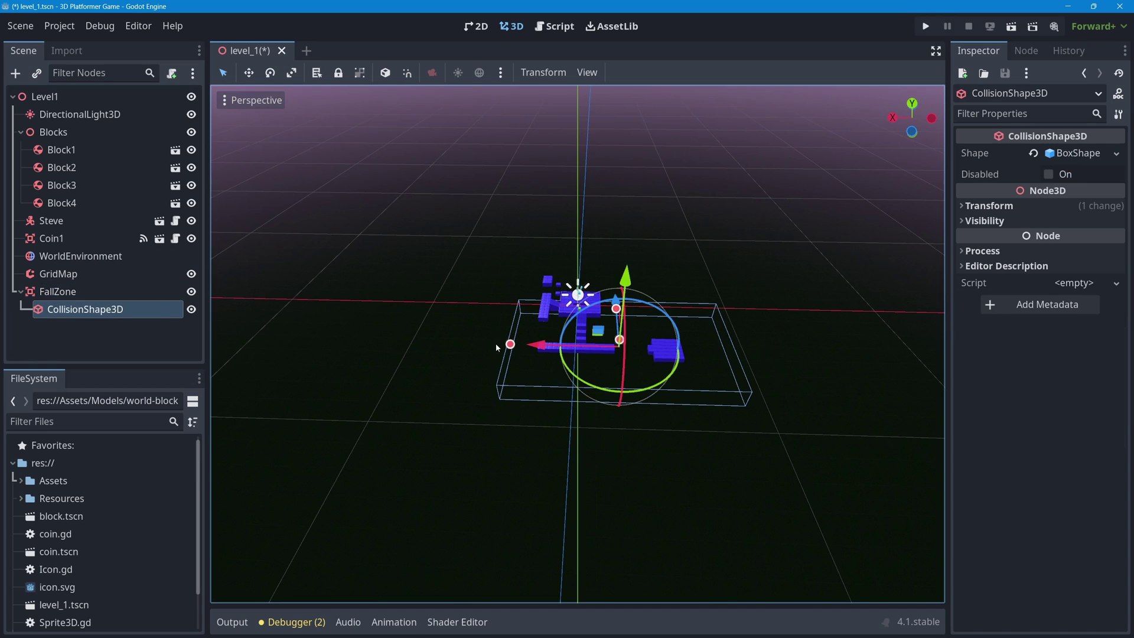
drag(511, 344, 468, 343)
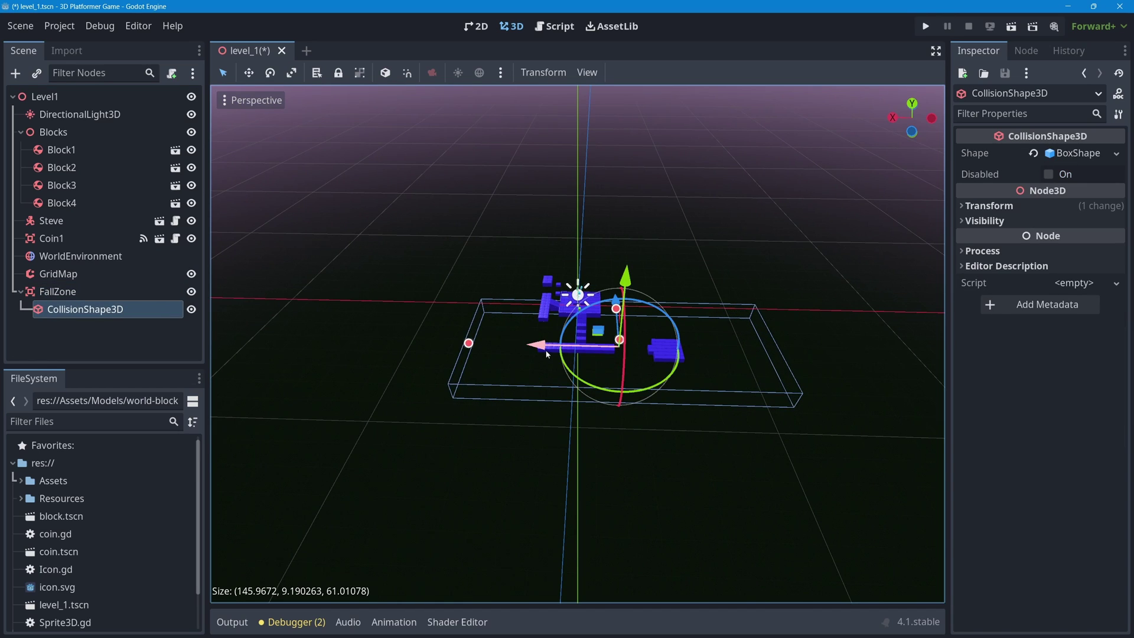
mouse_move(547, 354)
mouse_down()
mouse_move(496, 353)
mouse_move(549, 354)
mouse_up()
mouse_move(686, 353)
middle_down()
mouse_move(536, 335)
mouse_move(668, 358)
middle_up()
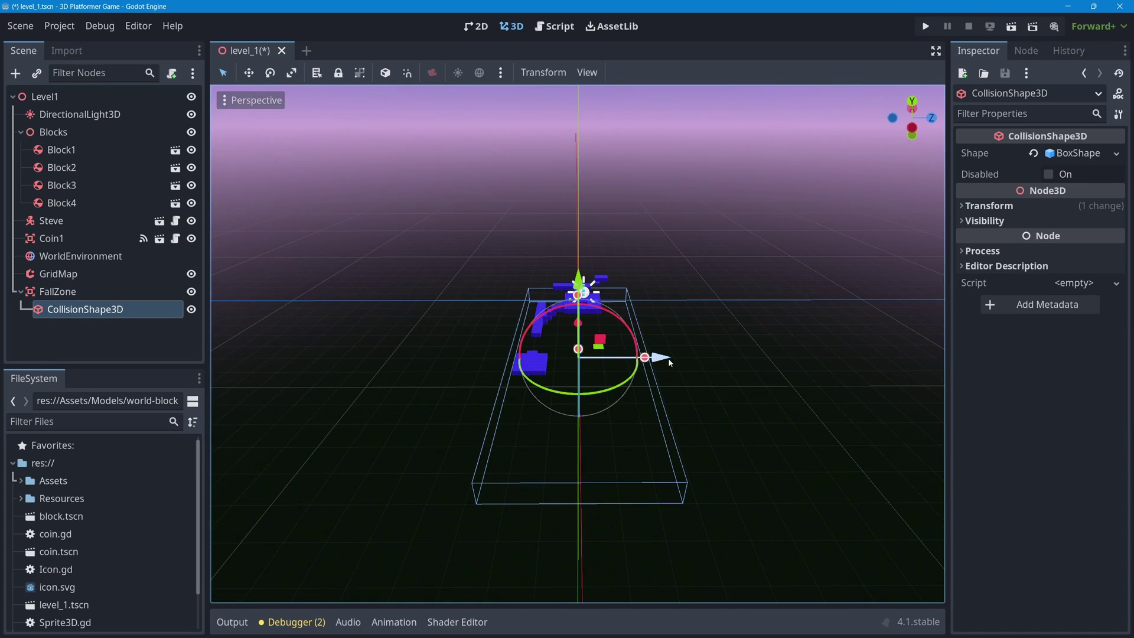
drag(644, 357, 691, 354)
mouse_move(691, 354)
middle_down()
mouse_move(666, 328)
mouse_move(812, 346)
mouse_move(700, 361)
middle_up()
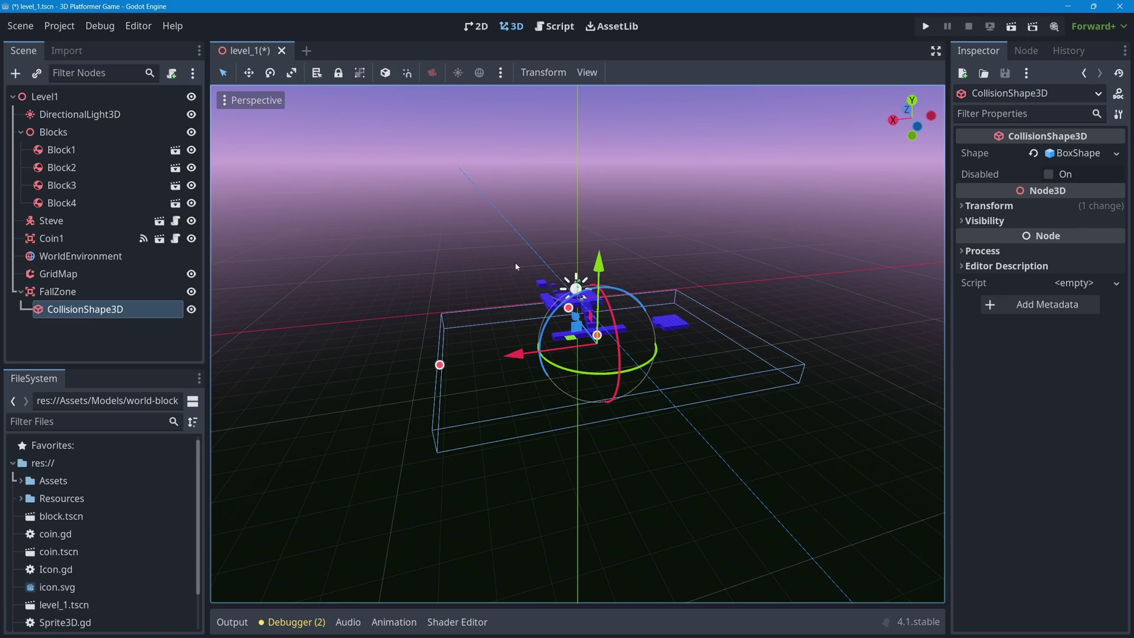
Inspect Coin1's Signals tab and select its body_entered connection to _on_body_entered
click(60, 292)
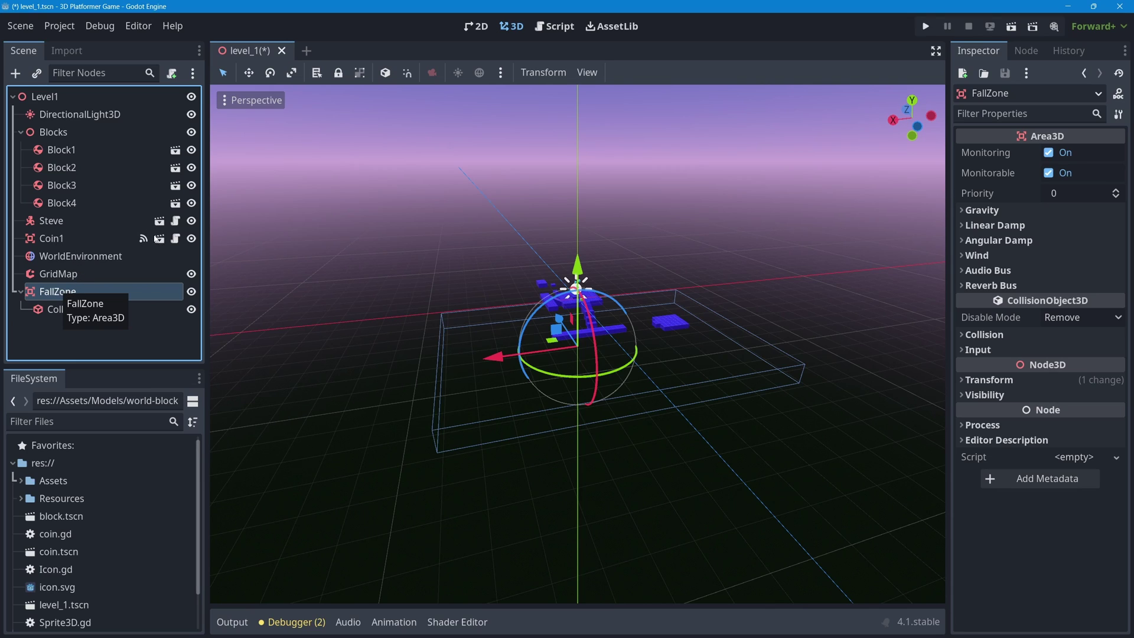
click(52, 240)
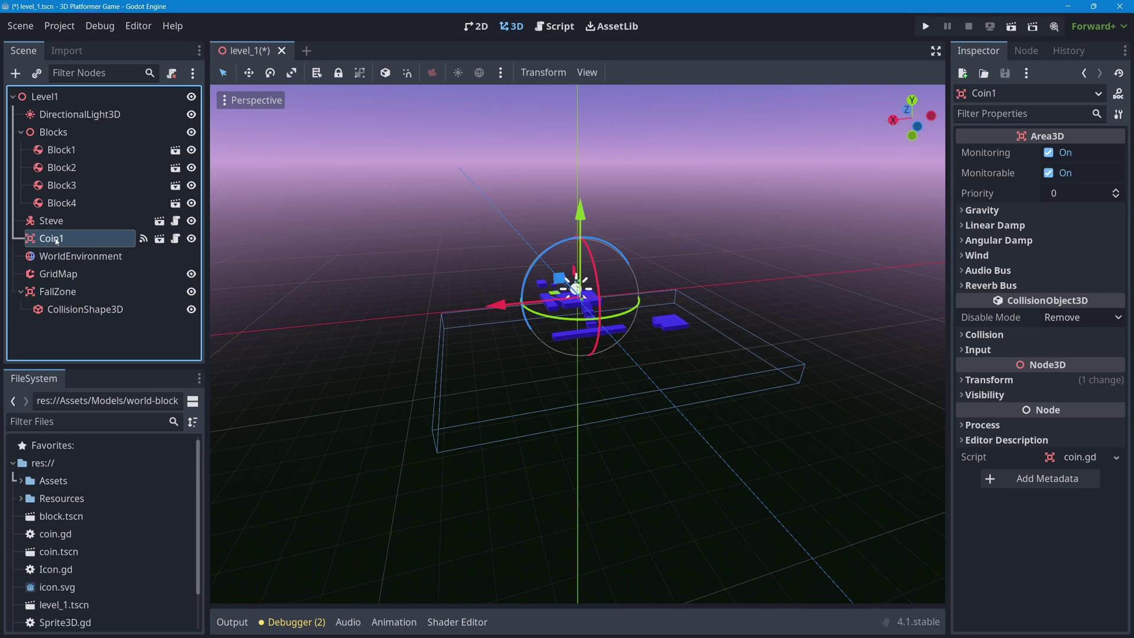
click(1027, 51)
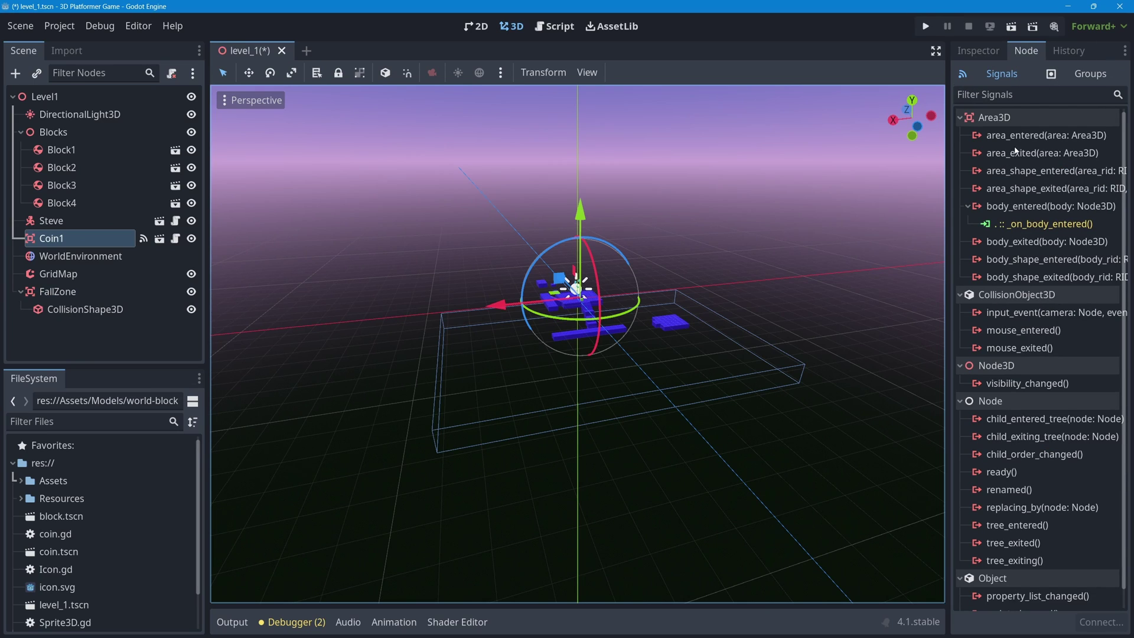
mouse_move(1020, 140)
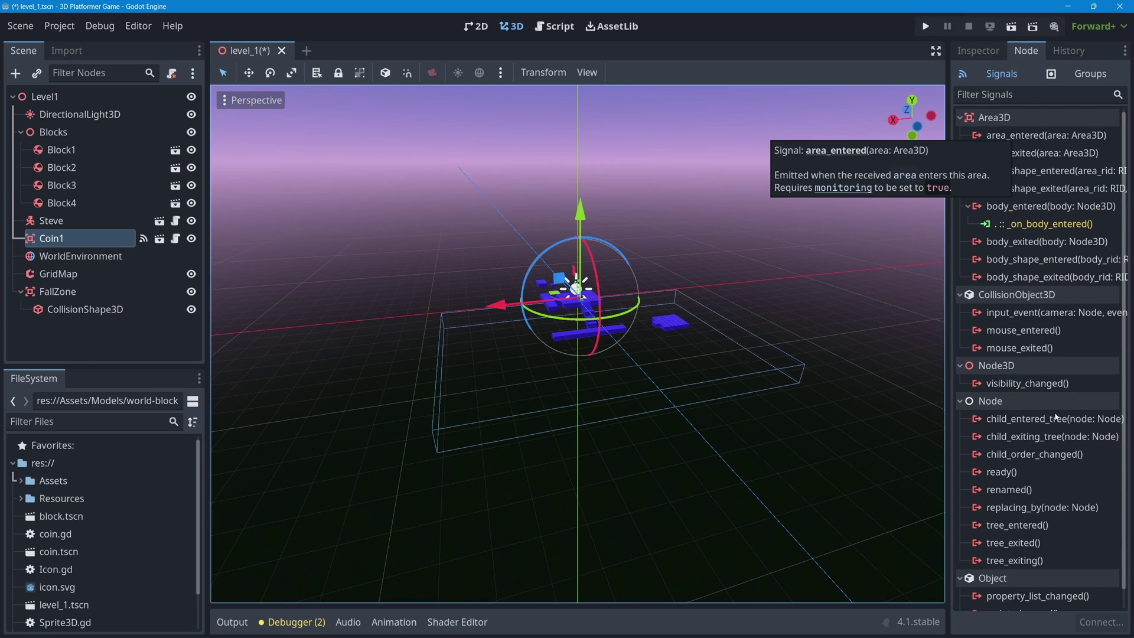
click(1035, 207)
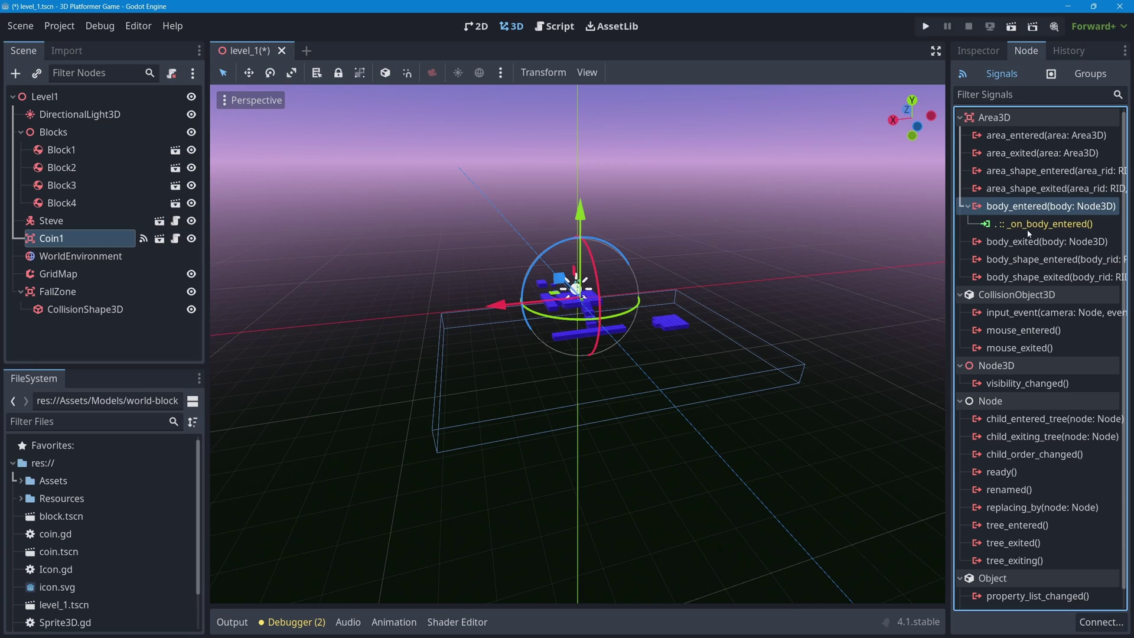
click(1060, 227)
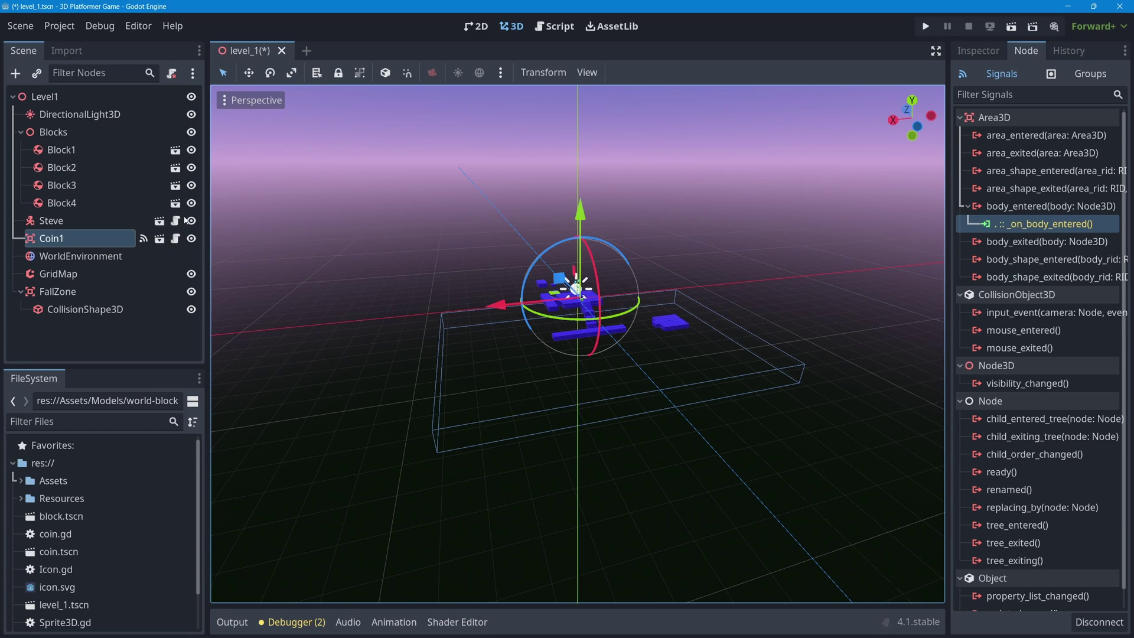
Open the coin script at _on_body_entered and highlight its queue_free() call on line 16
double_click(1048, 226)
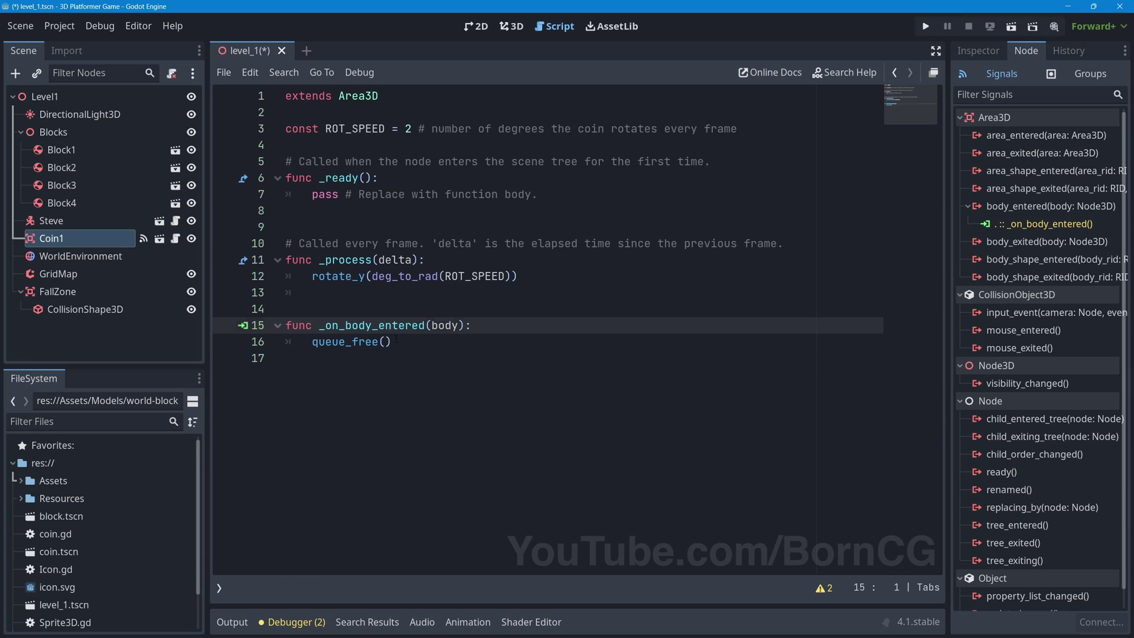
drag(393, 341, 314, 342)
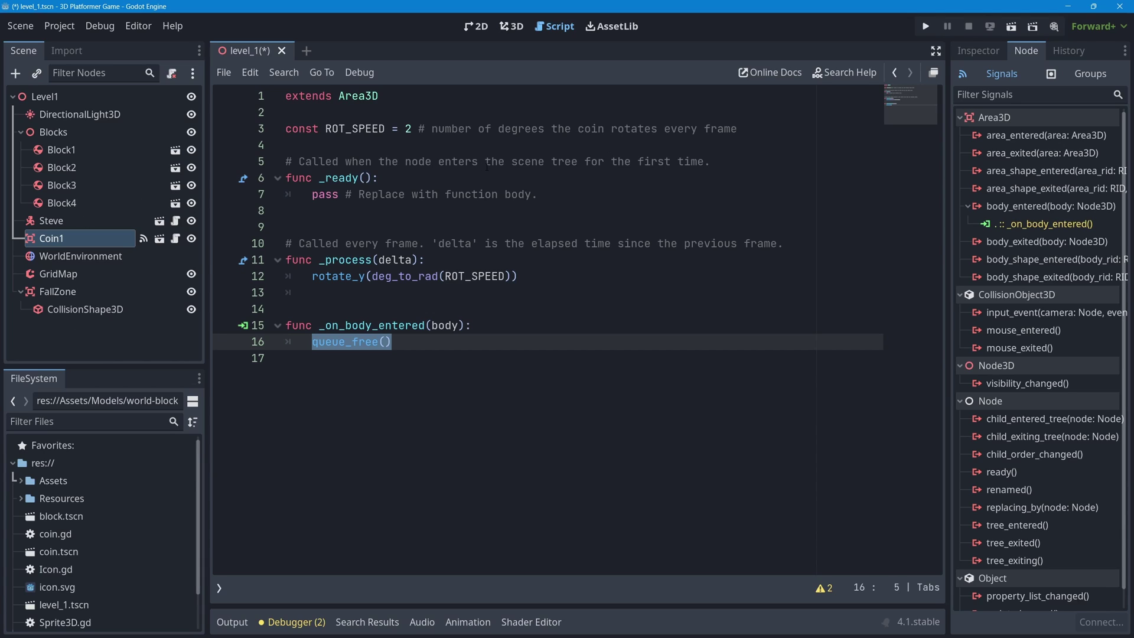
Back in 3D, begin connecting FallZone's body_entered signal with Steve as the receiver
click(511, 25)
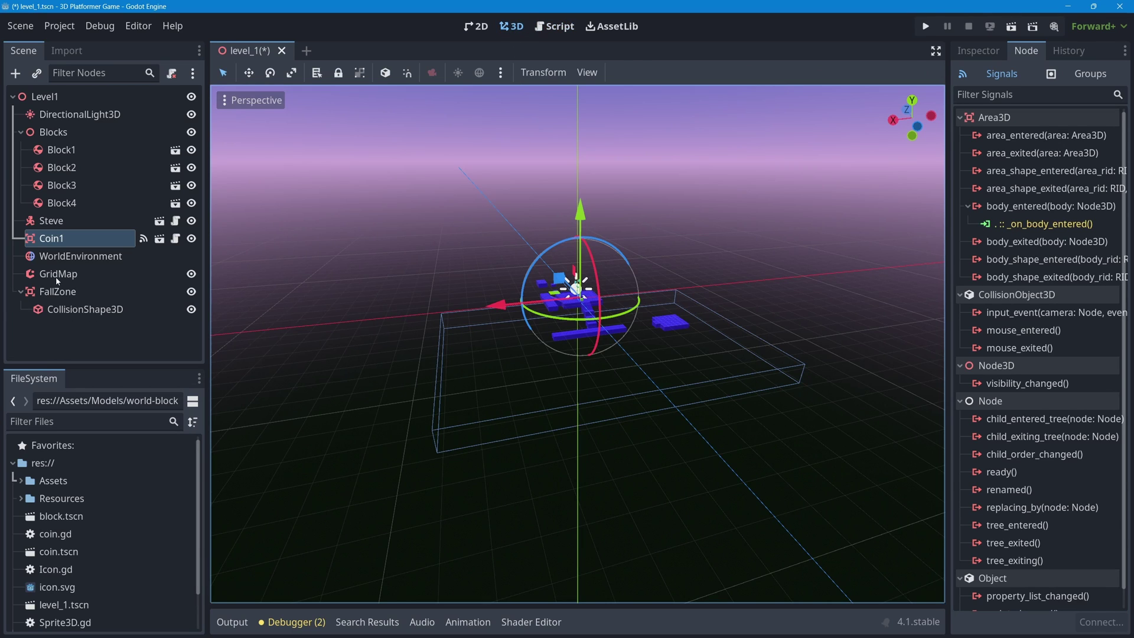
click(47, 294)
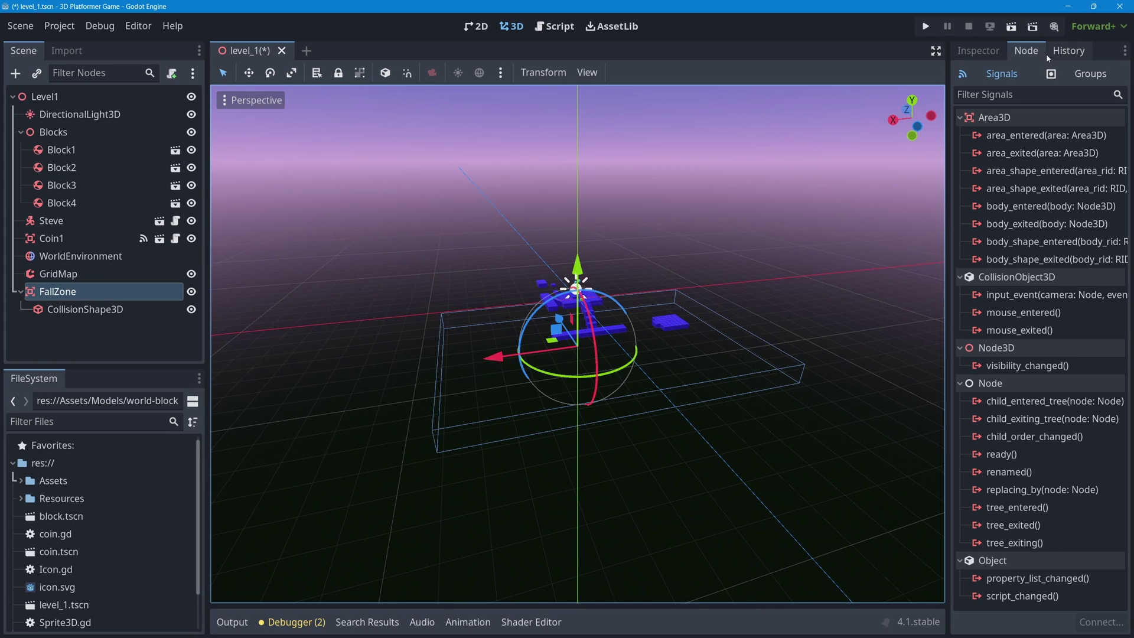
click(1014, 208)
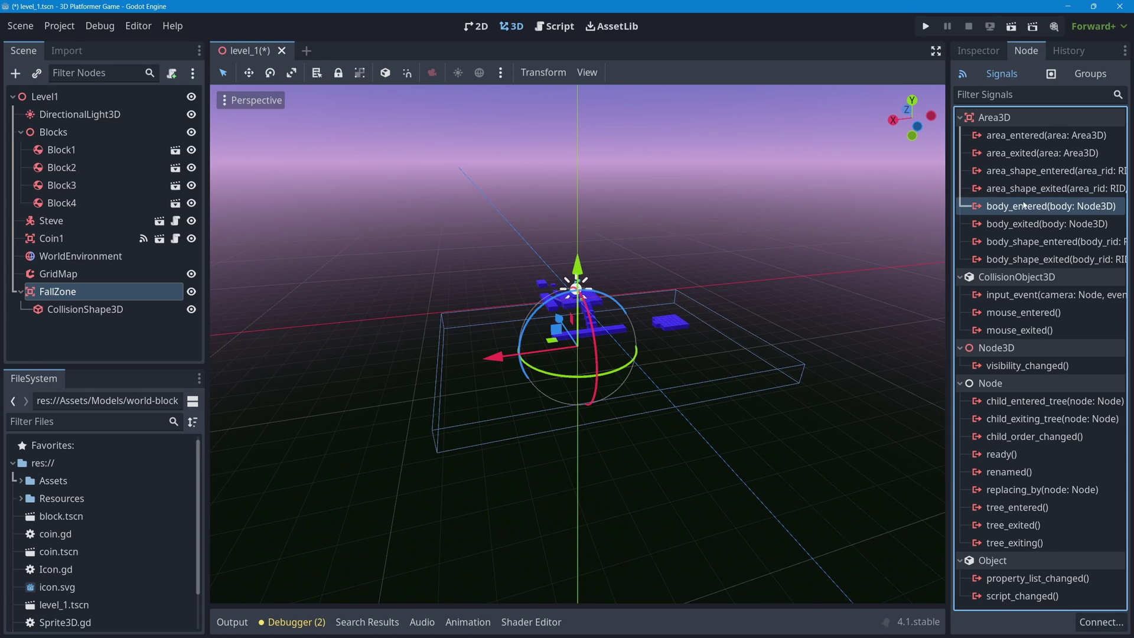
double_click(1023, 207)
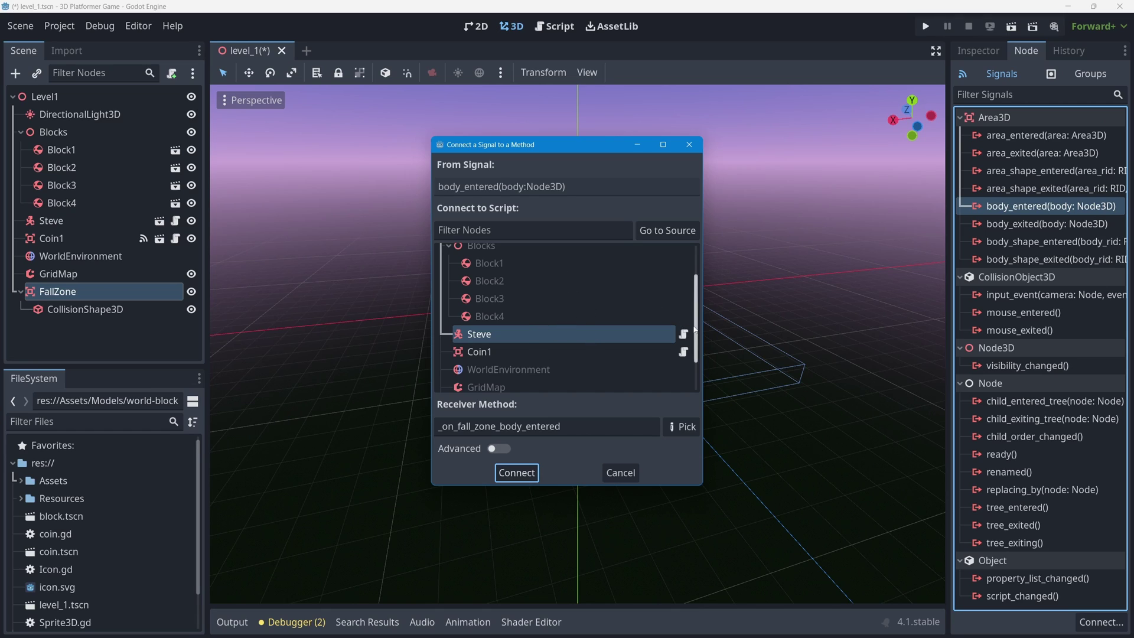
scroll(566, 317, up, 2)
scroll(566, 320, down, 2)
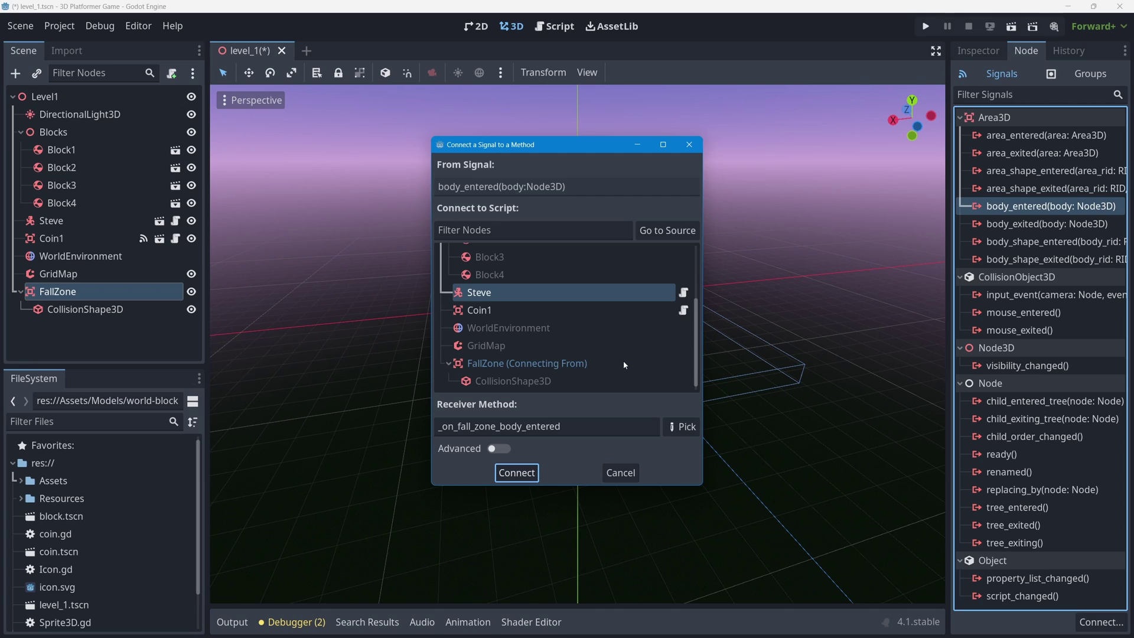
click(485, 297)
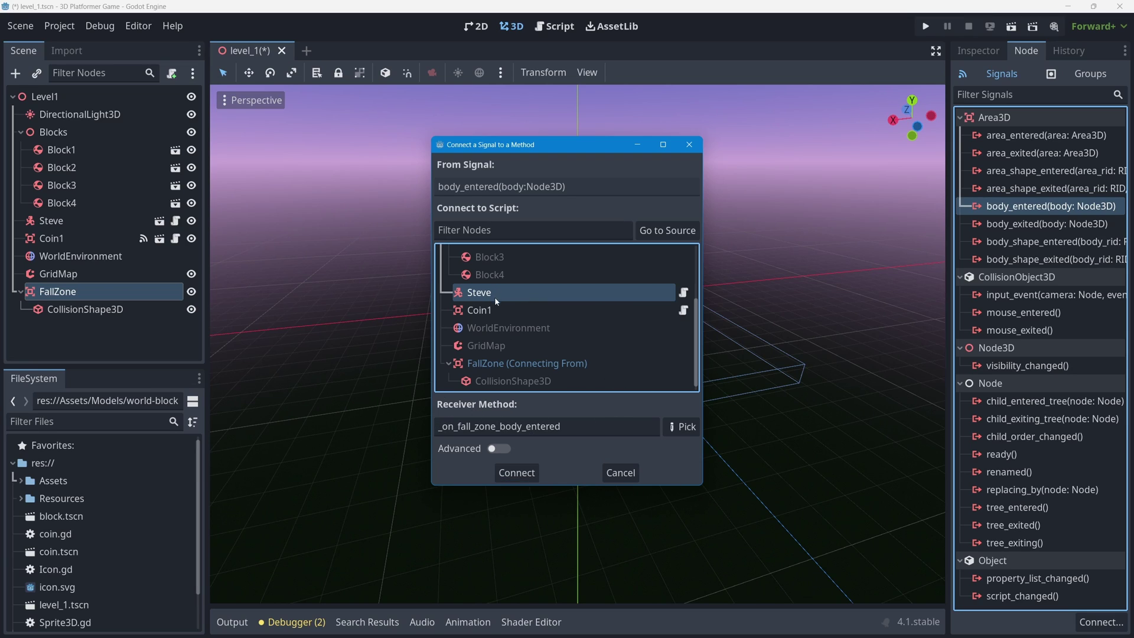
Connect the signal, creating _on_fall_zone_body_entered in Steve's script, and highlight its pass line 75
click(525, 472)
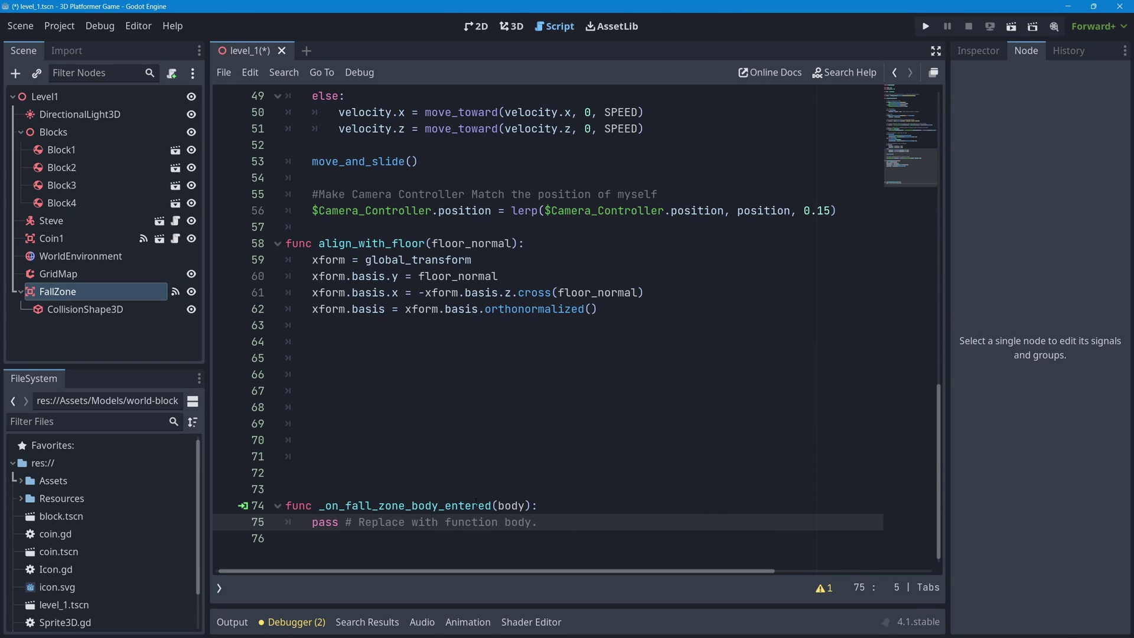
ctrl+scroll(476, 502, up, 1)
ctrl+scroll(476, 502, up, 2)
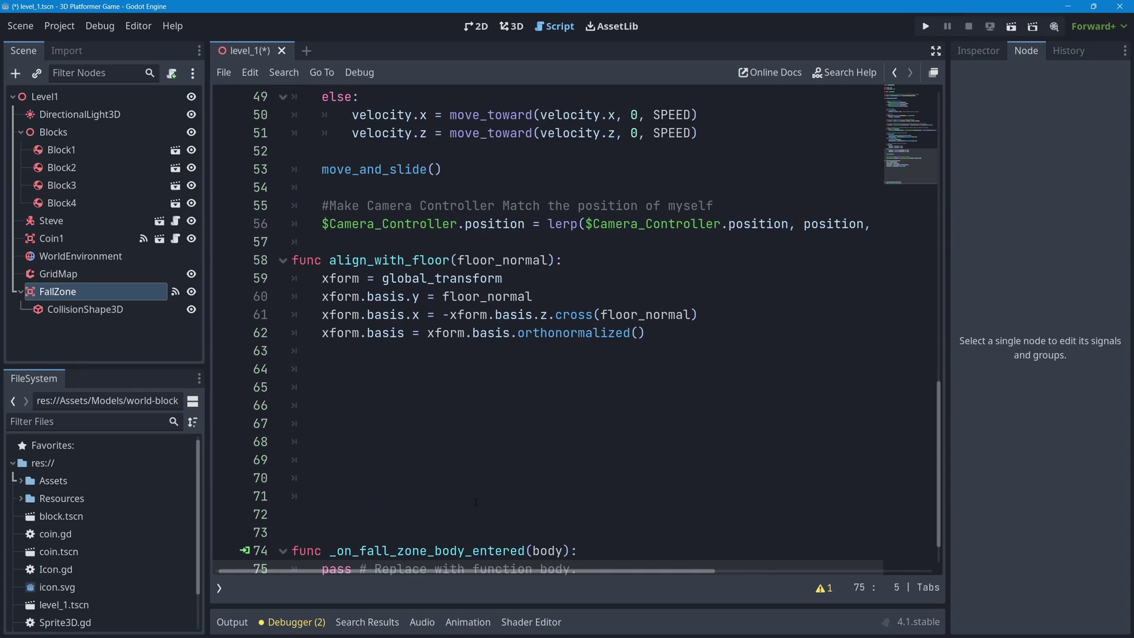
scroll(447, 431, down, 1)
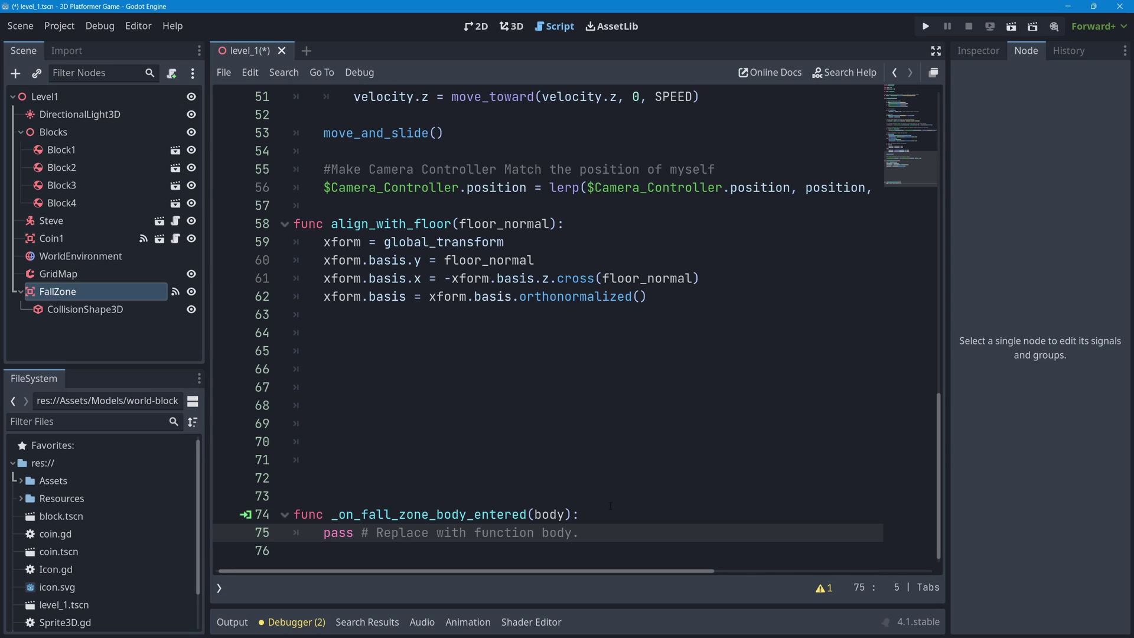
drag(324, 532, 581, 532)
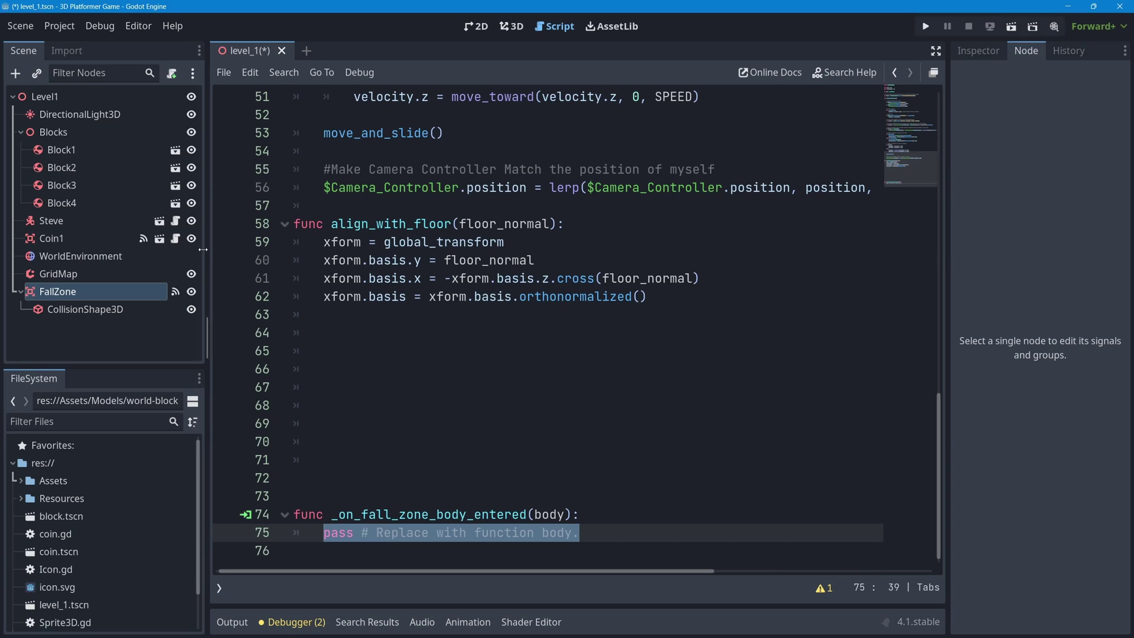
click(174, 291)
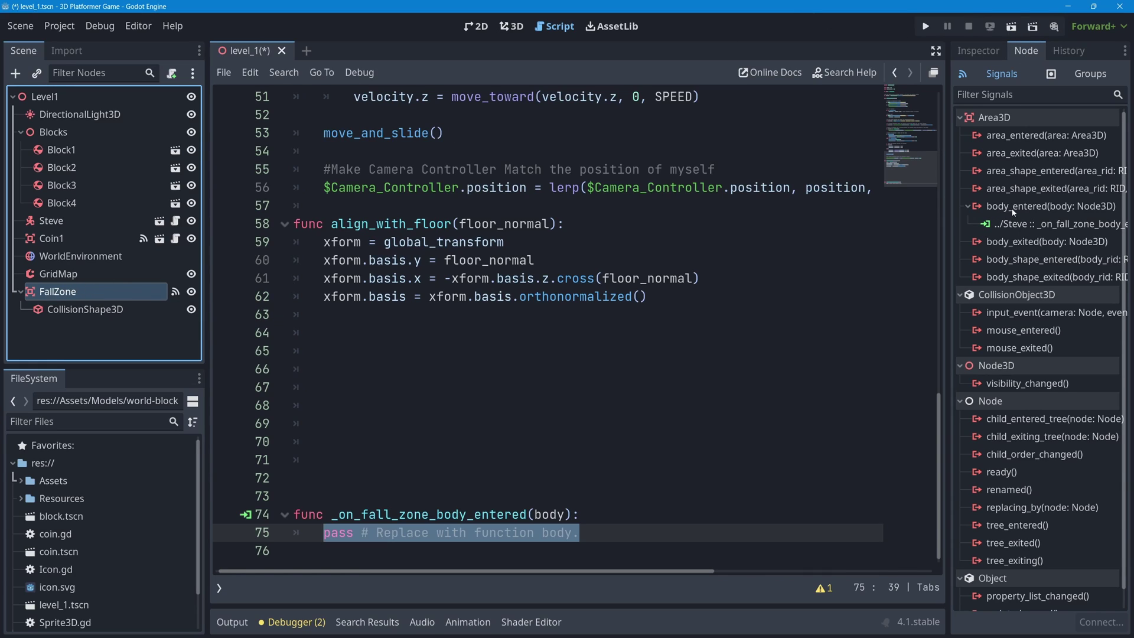
Select FallZone's body_entered signal and widen the Node dock slightly
click(1012, 208)
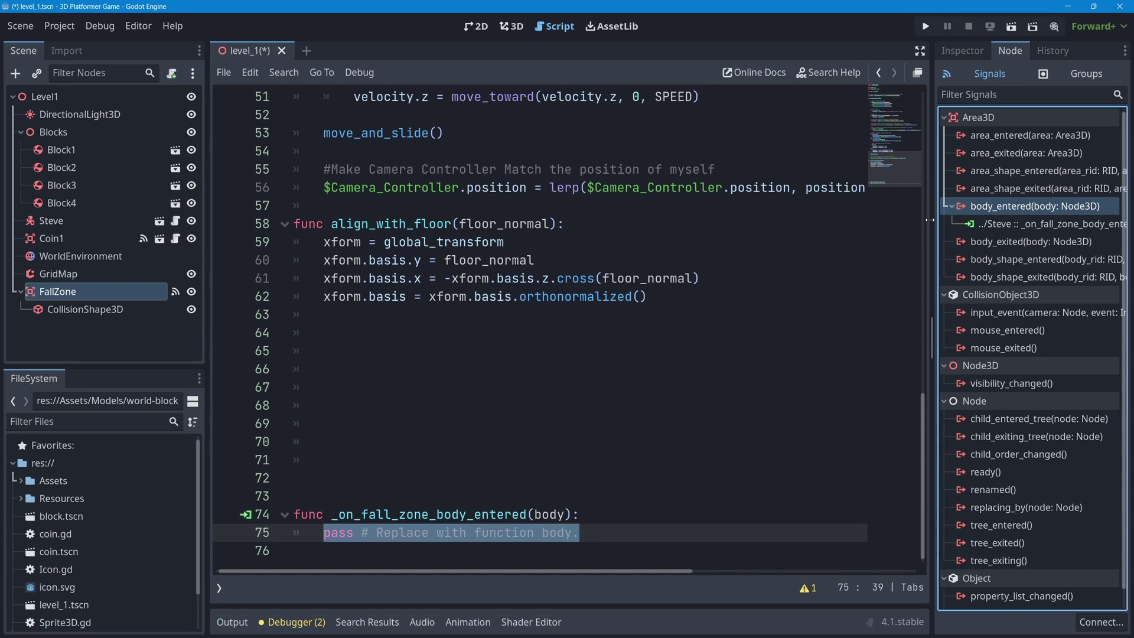
drag(930, 220, 917, 220)
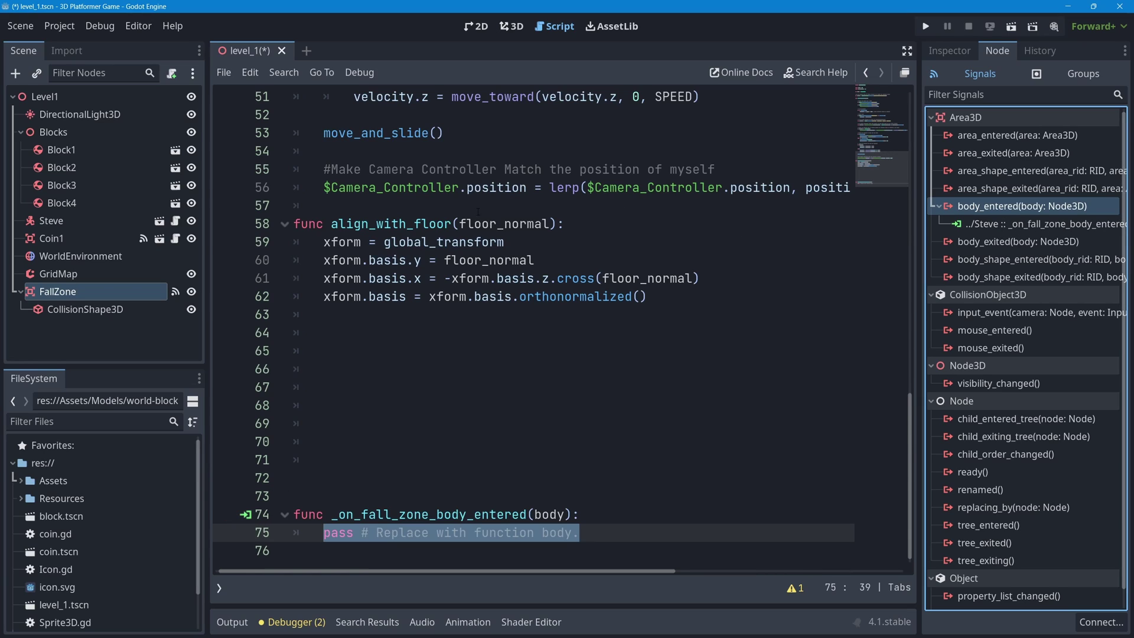
Jump to Steve's _on_fall_zone_body_entered handler and show the open-scripts list
click(1057, 229)
double_click(1061, 226)
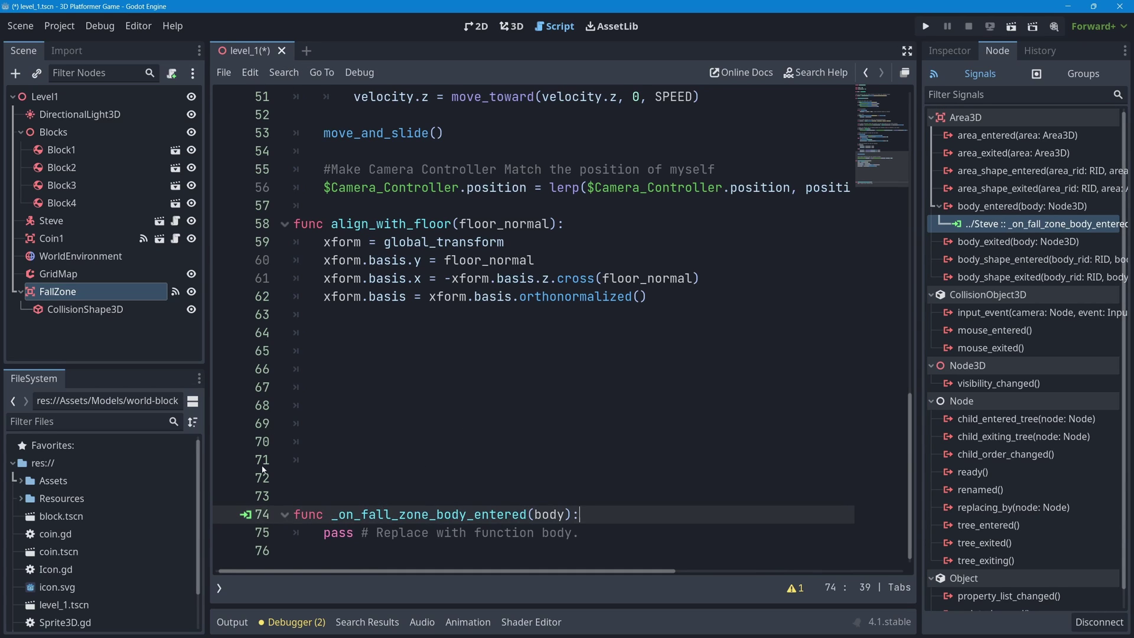
click(220, 584)
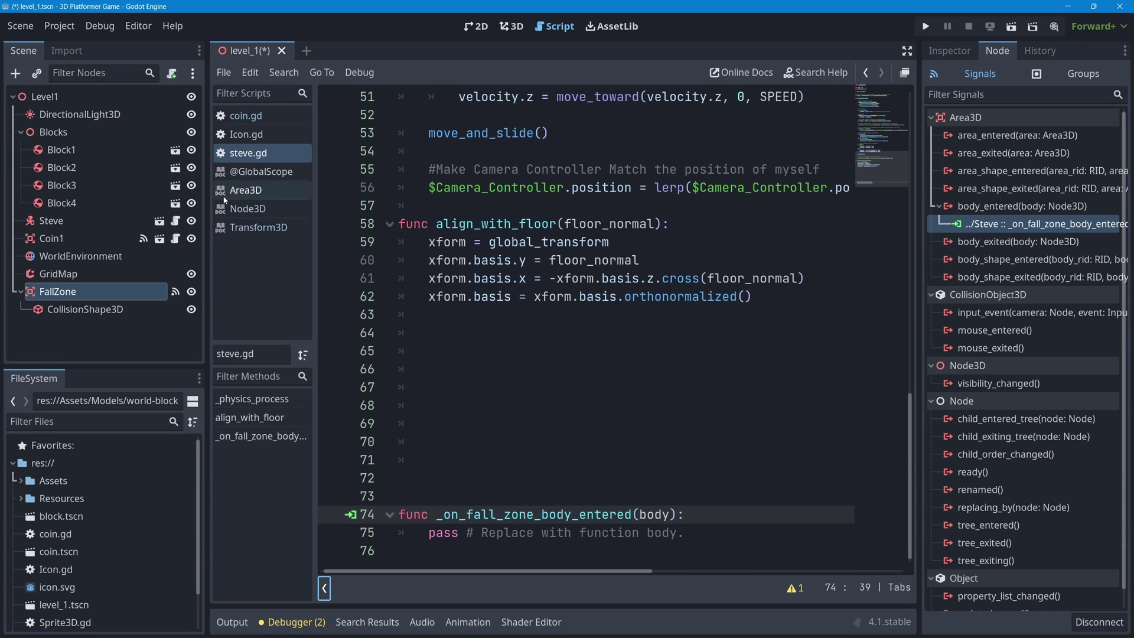
Compare with coin.gd, return to Steve's handler, then go back to the level's 3D view
click(244, 116)
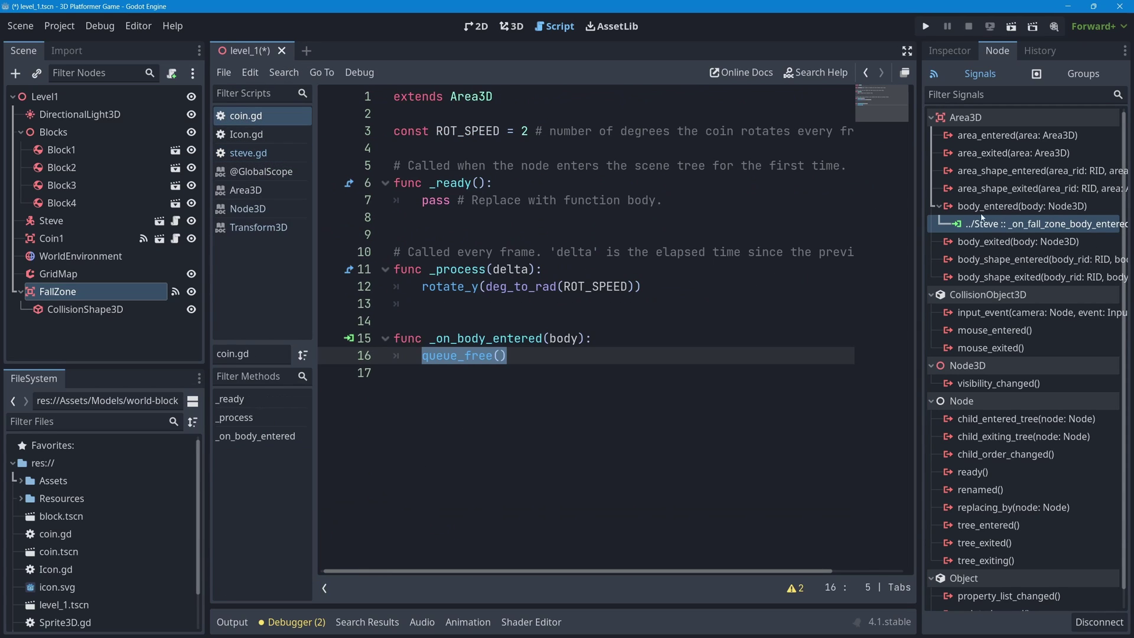
double_click(1037, 227)
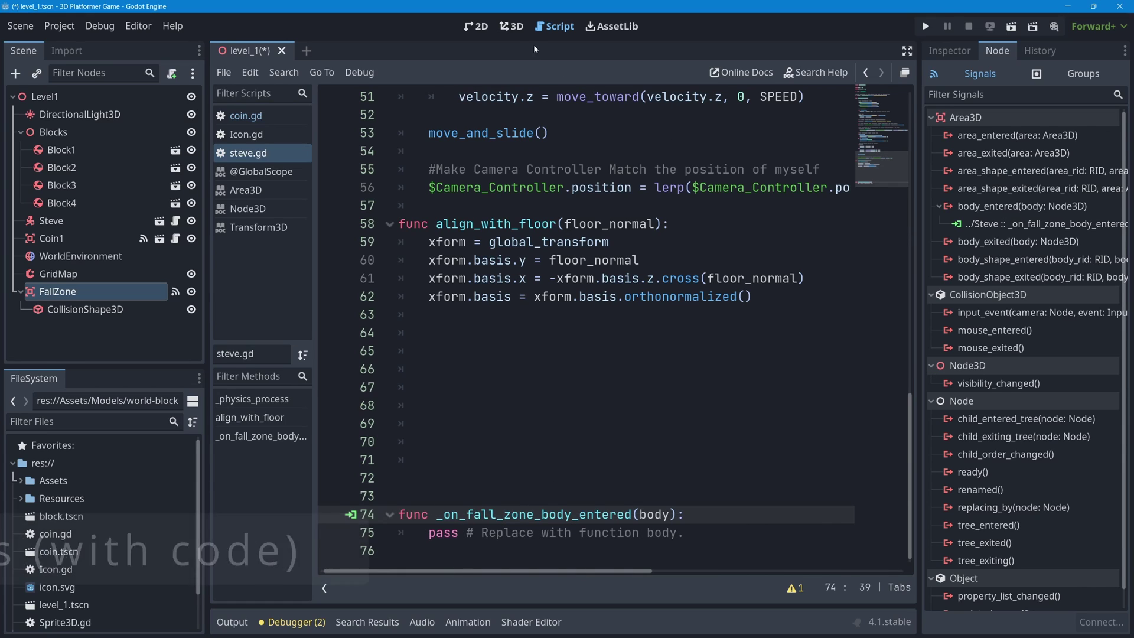
click(511, 26)
scroll(616, 278, down, 5)
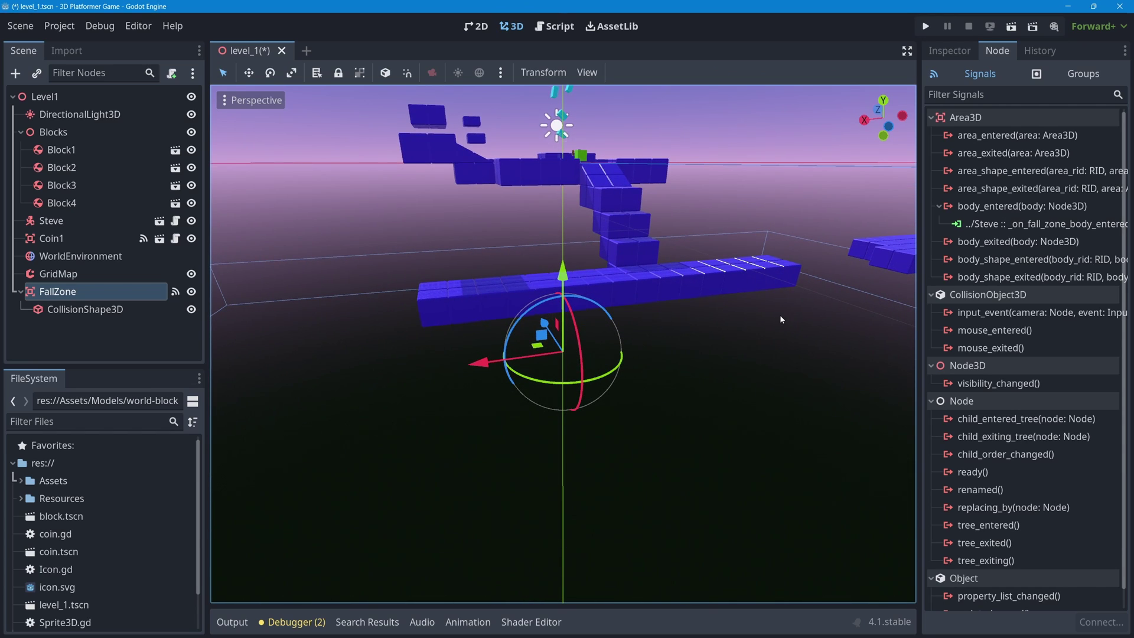
scroll(768, 321, down, 6)
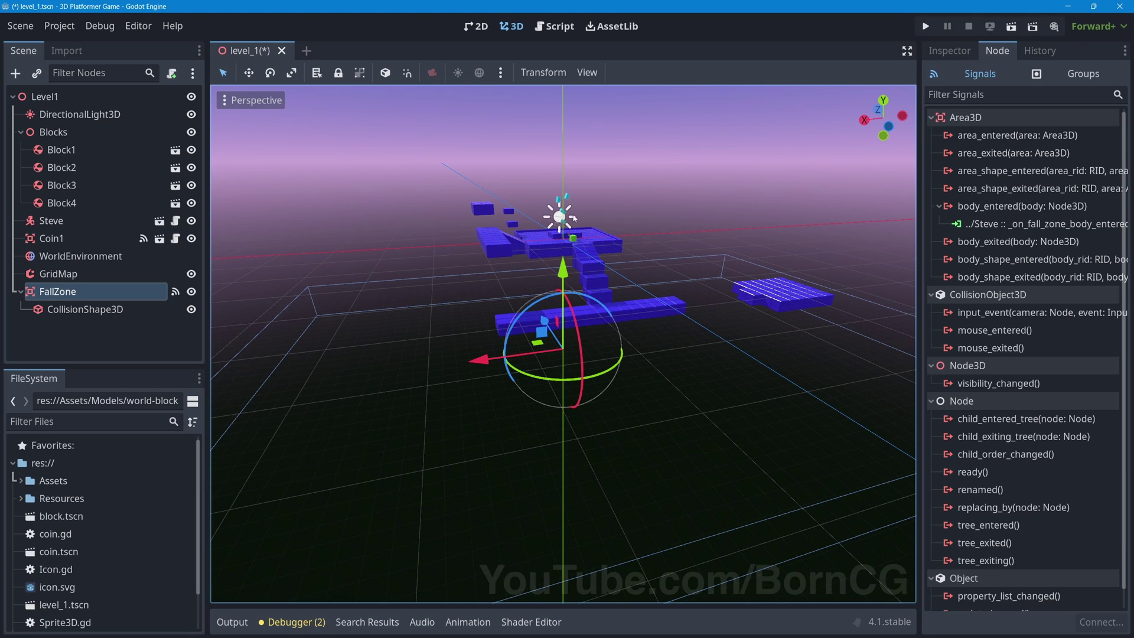
scroll(585, 210, up, 4)
shift+middle_drag(594, 211, 568, 317)
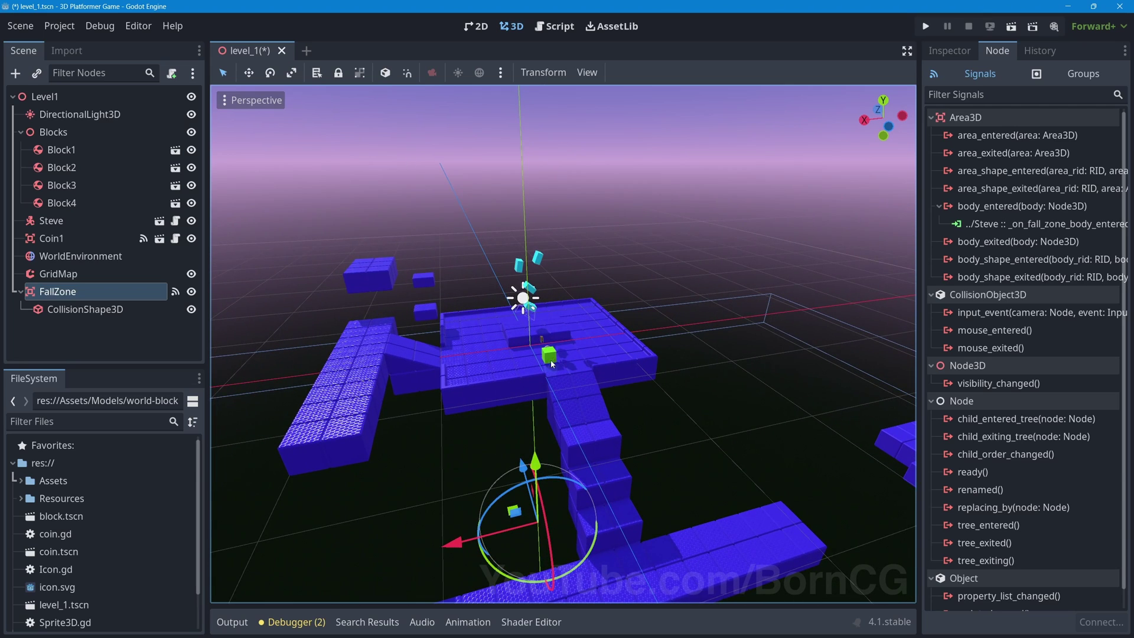
scroll(537, 330, up, 4)
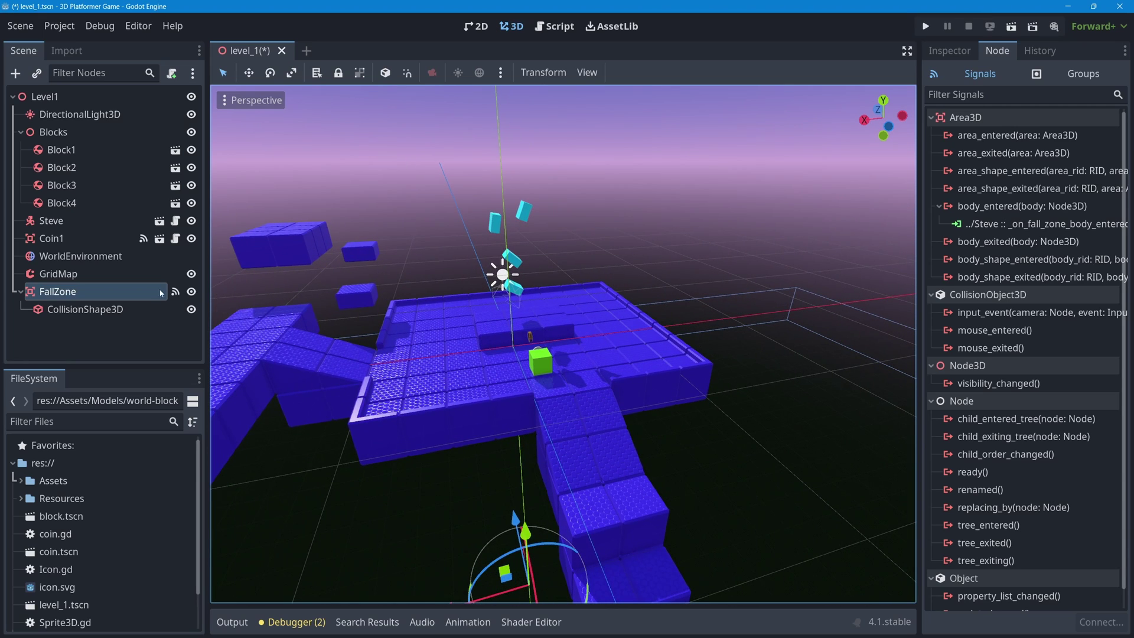
Select the placeholder 'pass # Replace with function body.' line in Steve's fall-zone handler
double_click(1019, 225)
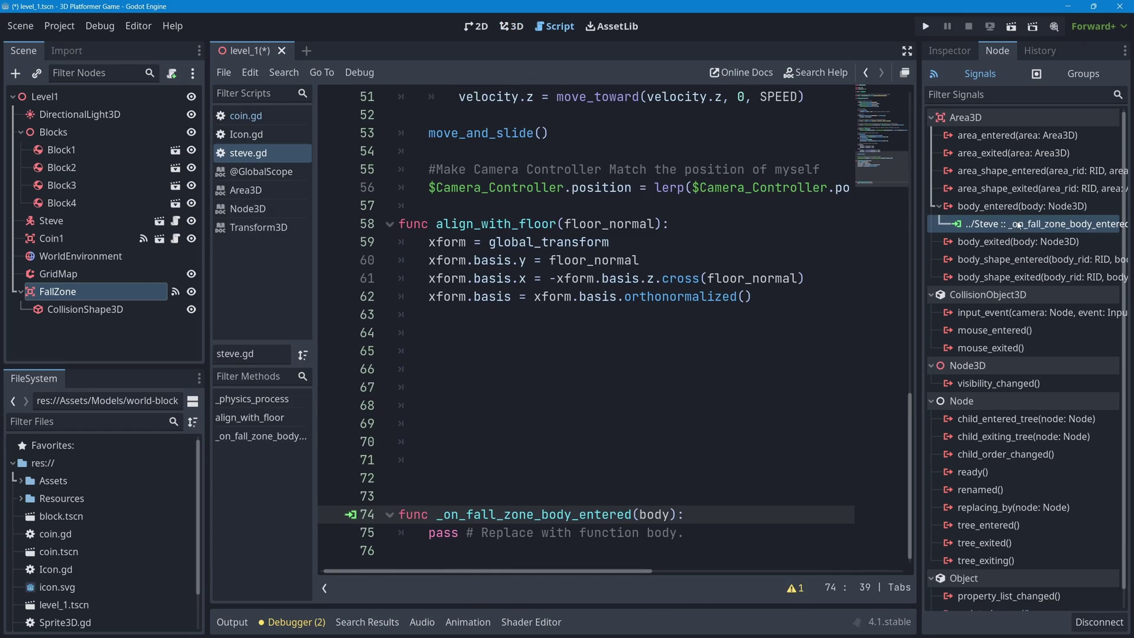
drag(685, 532, 429, 533)
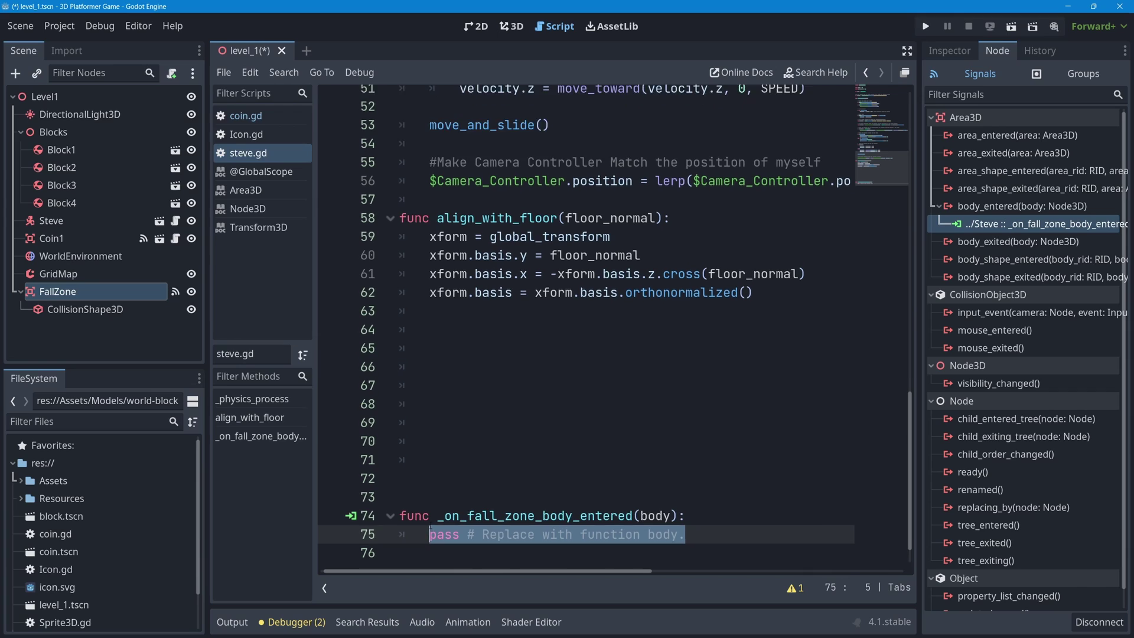
ctrl+scroll(429, 527, up, 3)
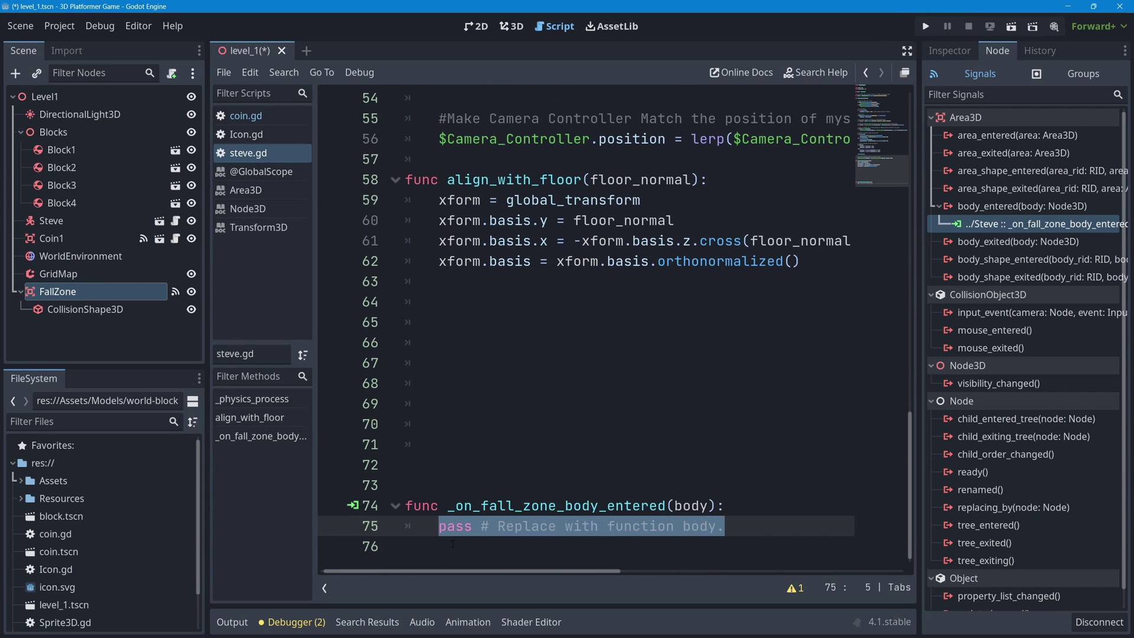
click(721, 525)
scroll(728, 426, down, 2)
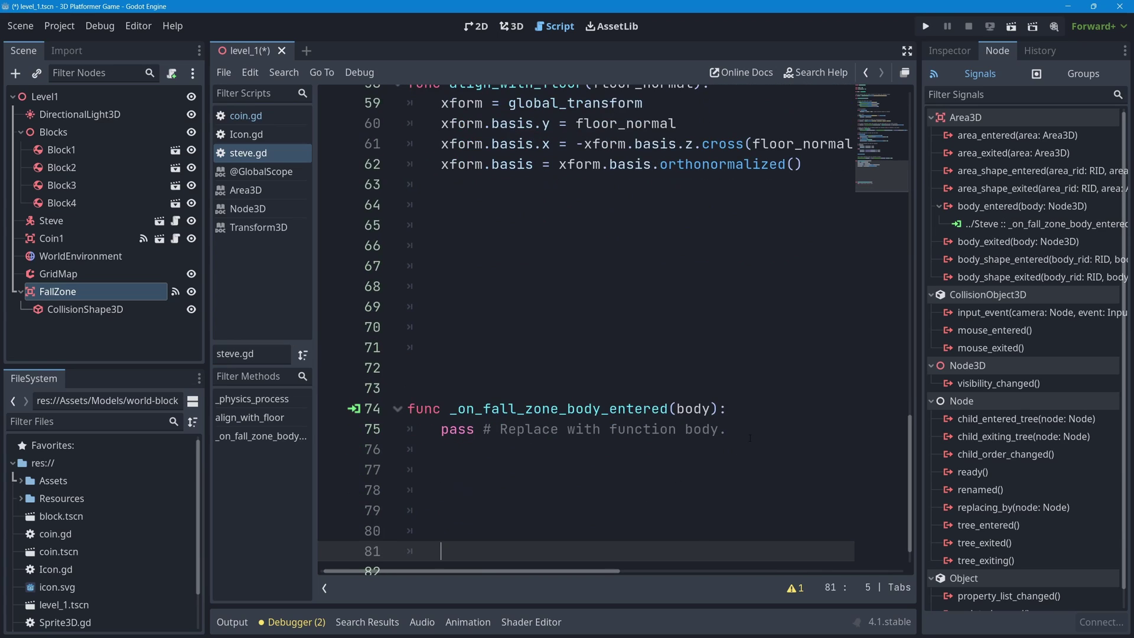
drag(728, 427, 447, 434)
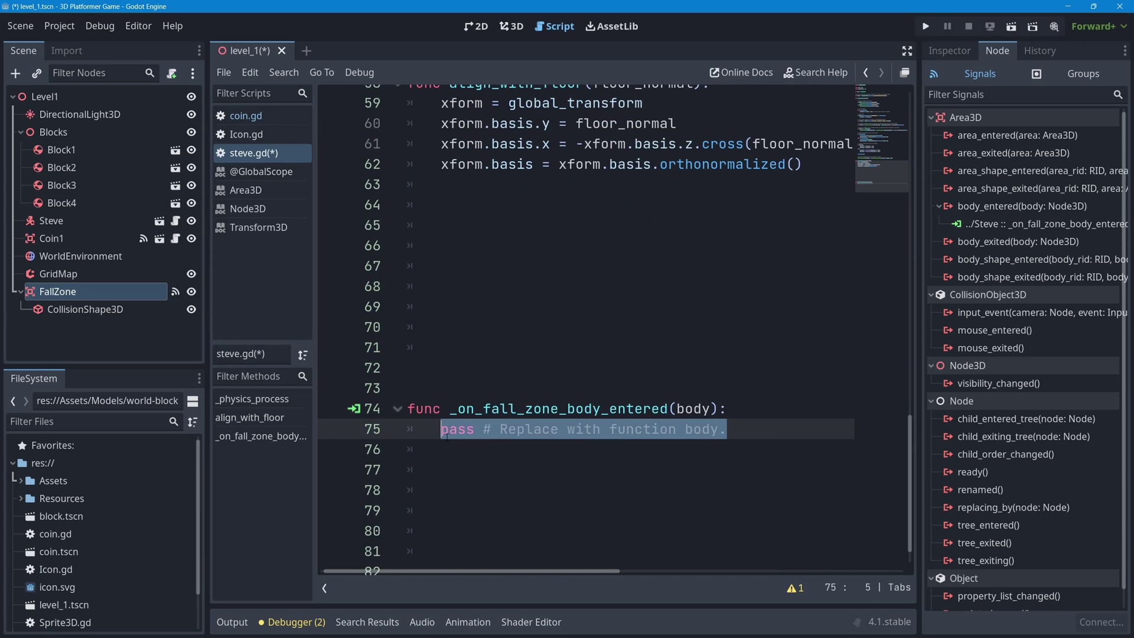
Replace the placeholder with get_tree().change_scene_to_file(), accepting it from autocomplete
text(get_)
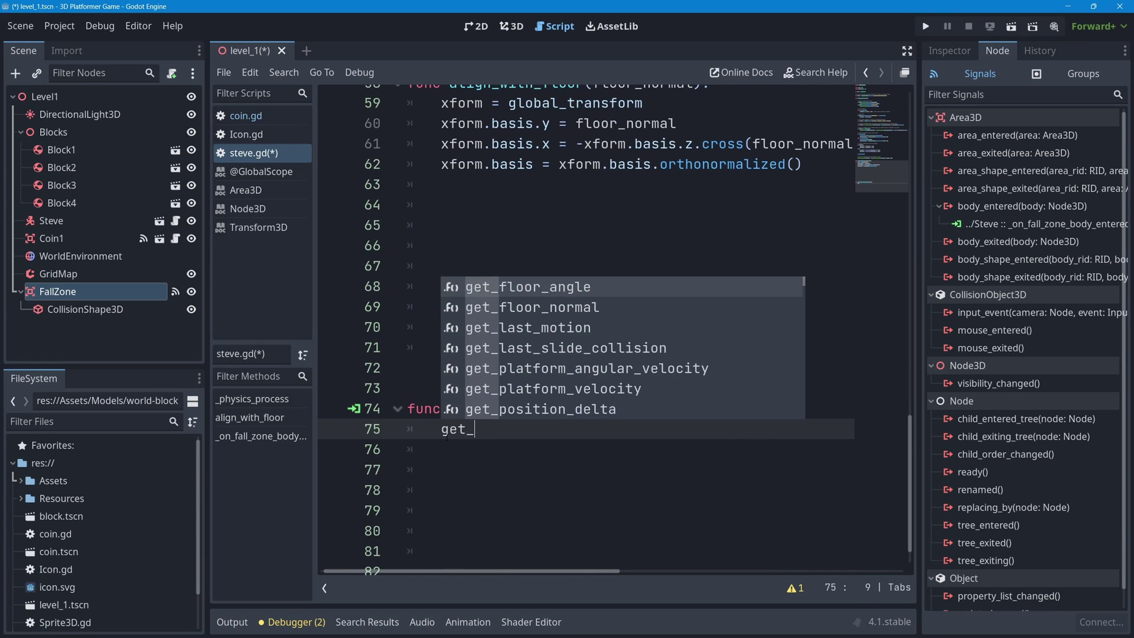
text(tree().)
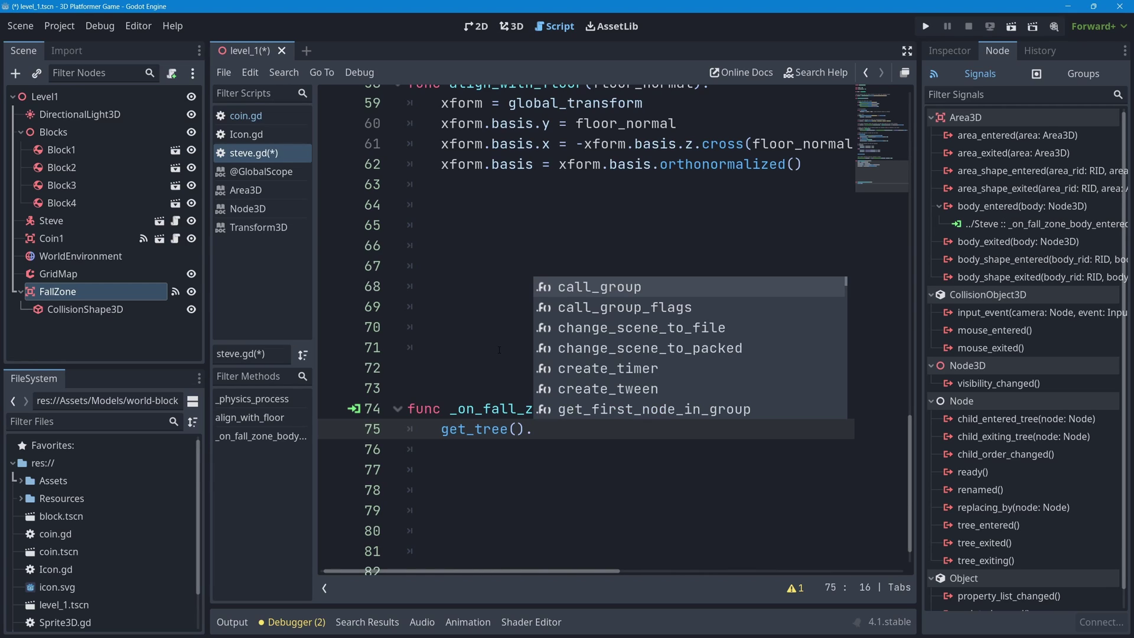
scroll(577, 429, up, 1)
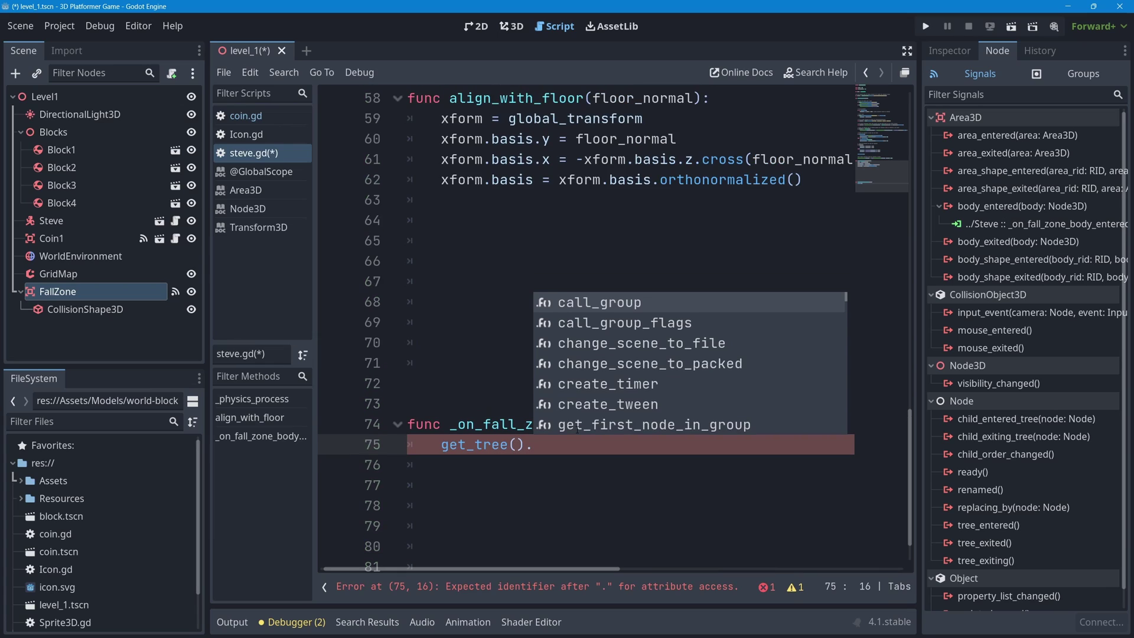
text(chang)
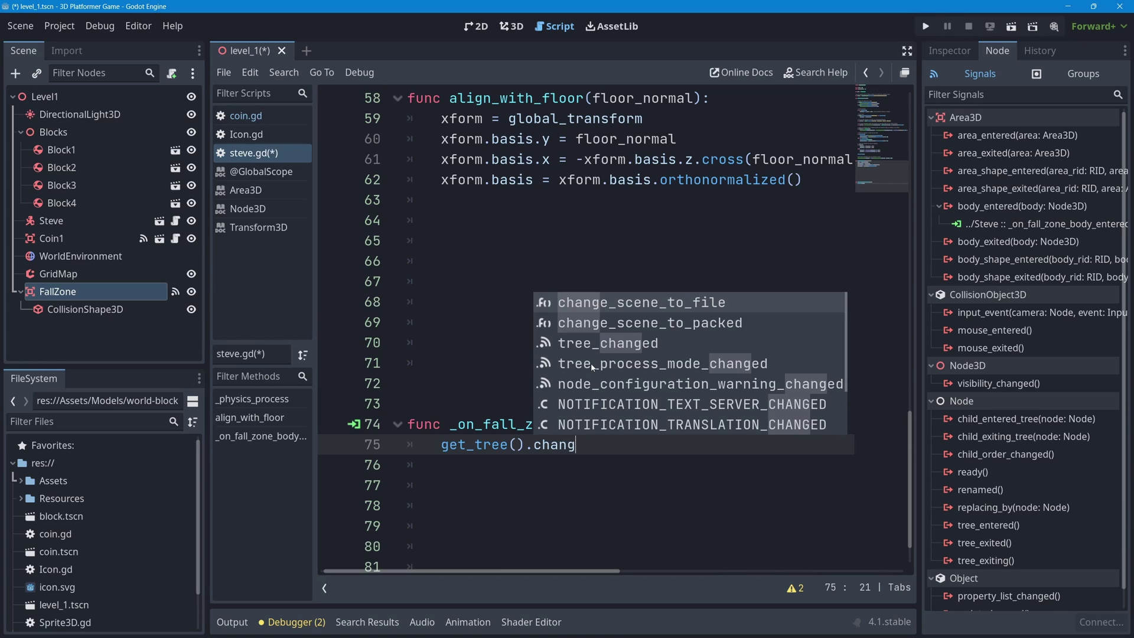
key(Down)
key(Up)
key(Return)
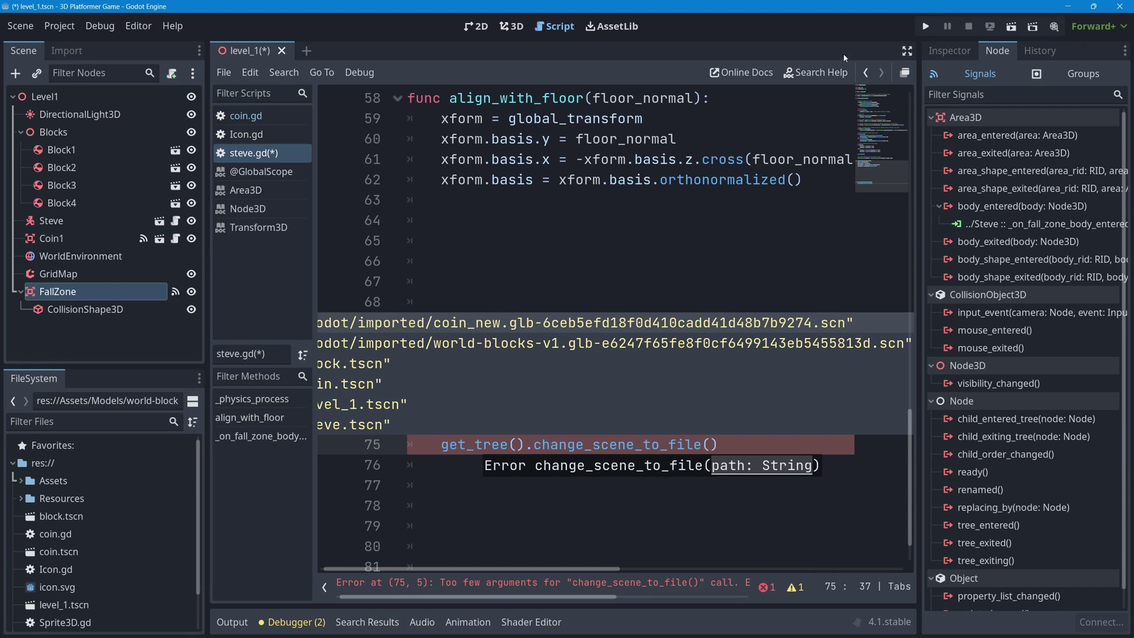
Enter distraction-free mode and autocomplete the scene argument to "res://level_1.tscn"
click(908, 51)
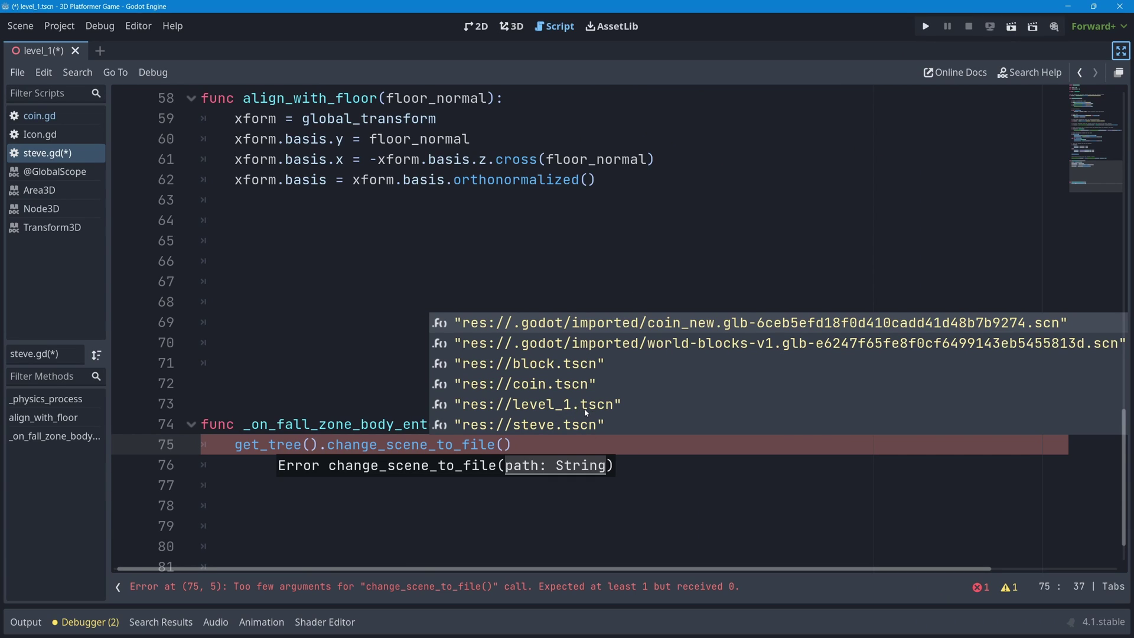
key(Down)
key(Down)
key(Down)
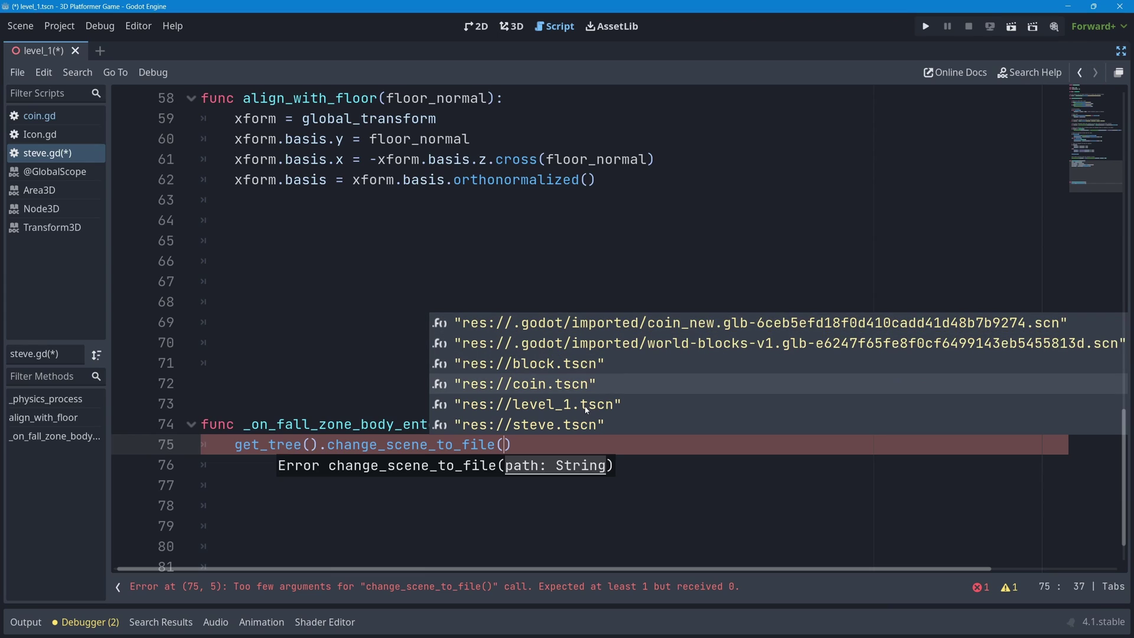
key(Down)
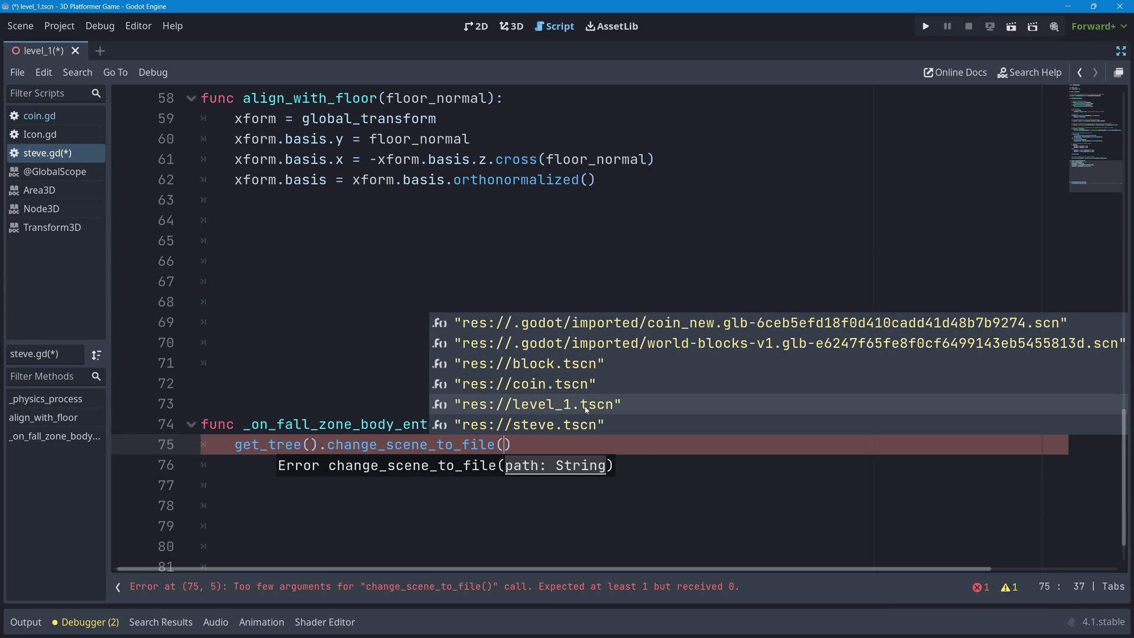
key(Return)
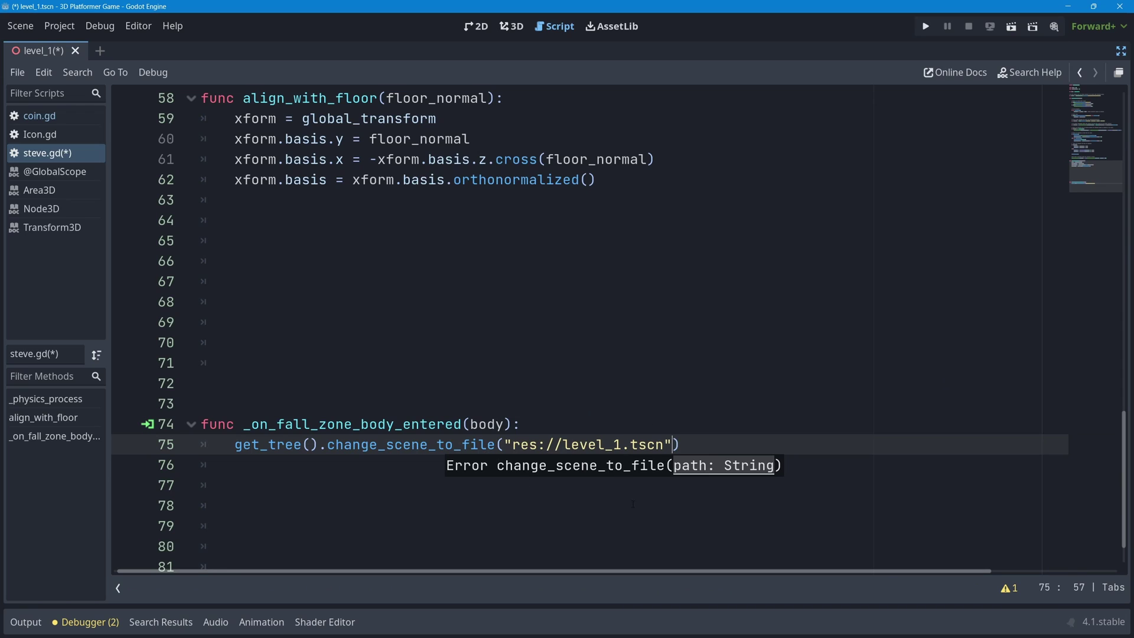
Restore the side docks, hide the script list, and clear the old scene path string
click(1120, 51)
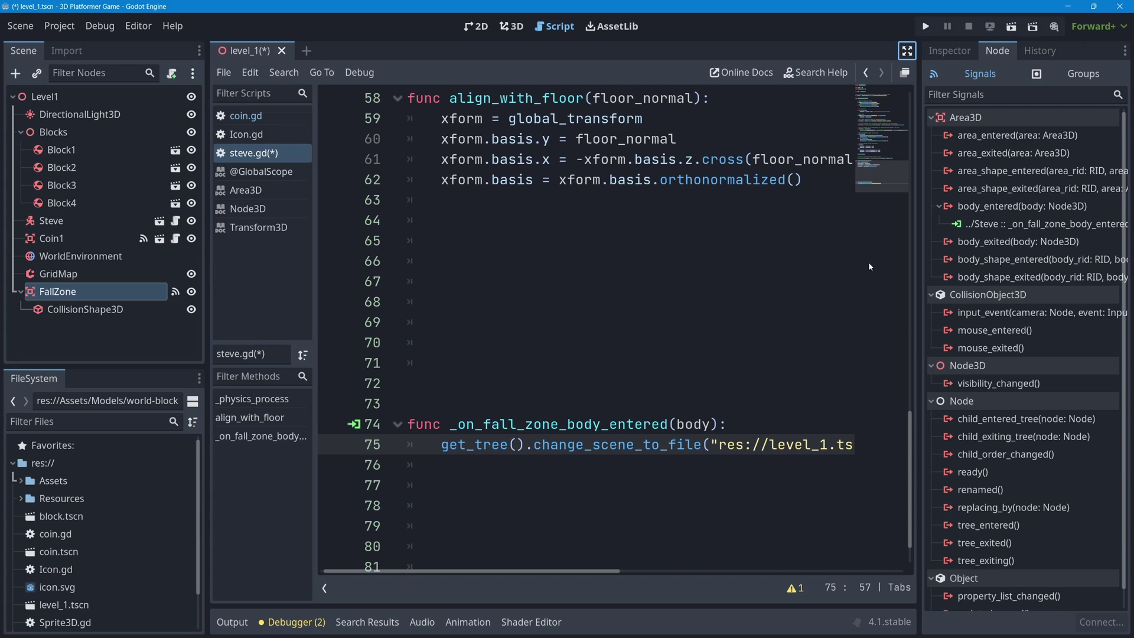
click(324, 588)
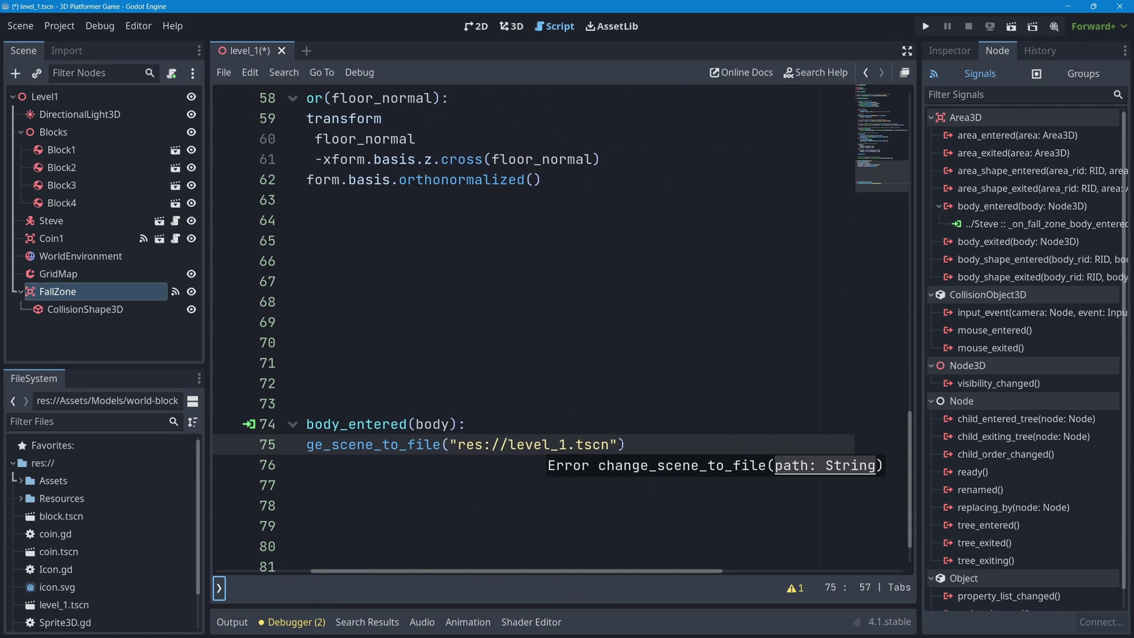
drag(617, 444, 452, 447)
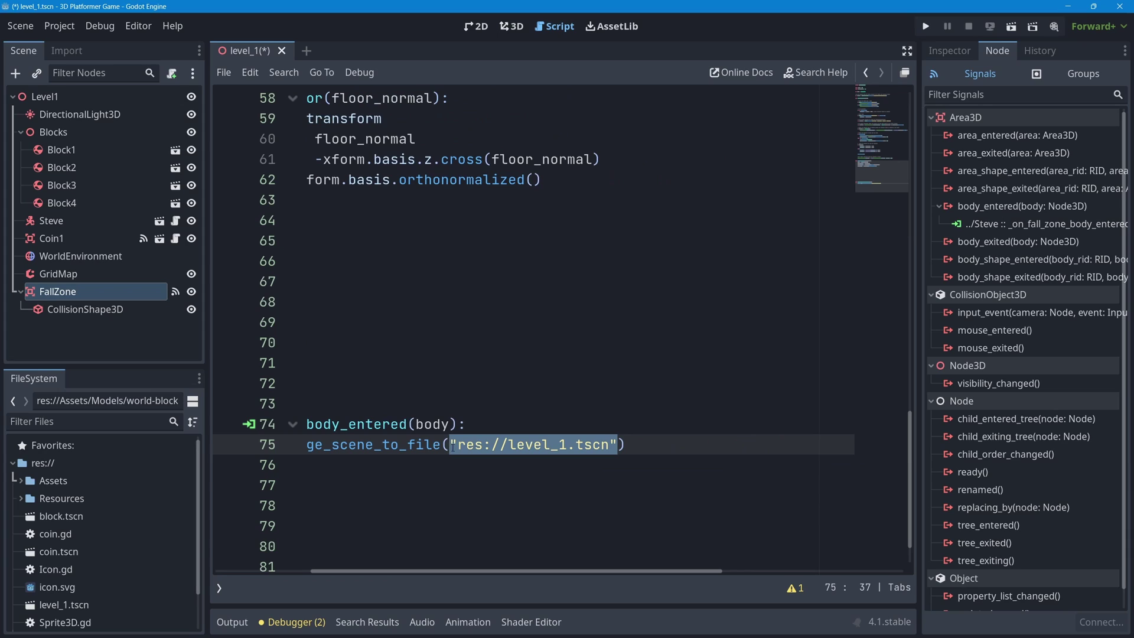
key(BackSpace)
text(")
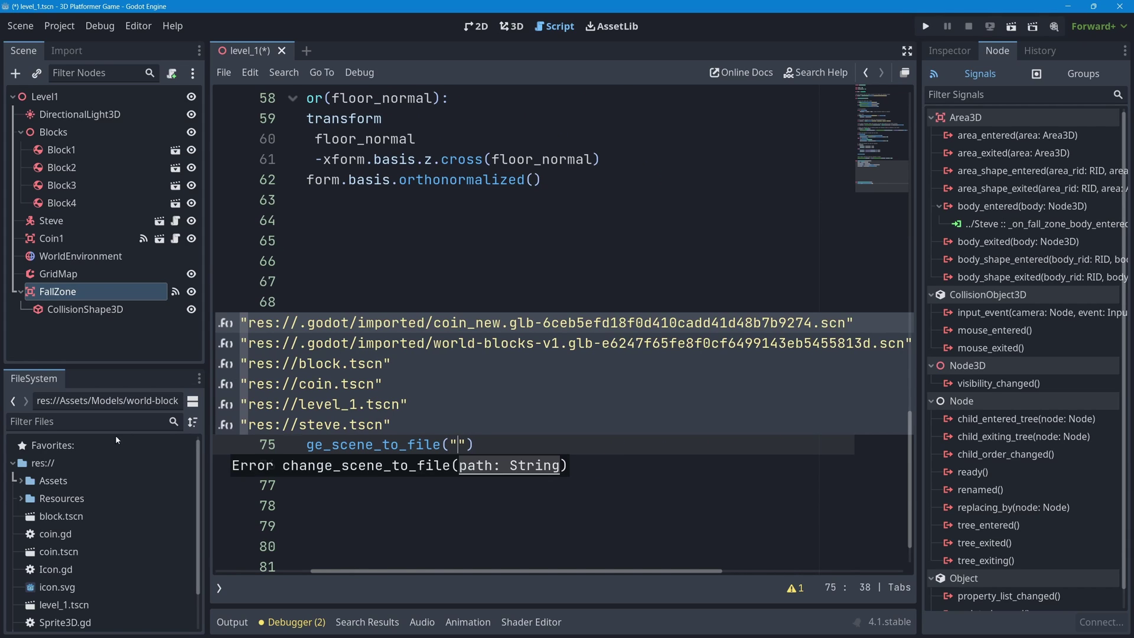
Copy res://level_1.tscn from the FileSystem path and paste it between the quotes
click(37, 605)
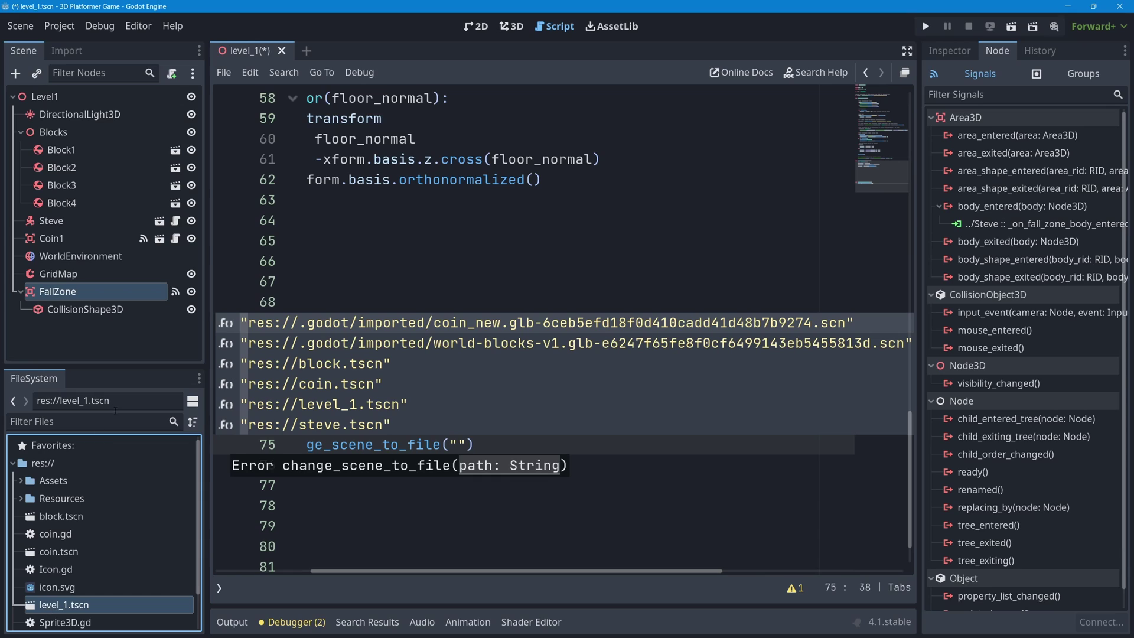
drag(119, 404, 36, 401)
key(ctrl+c)
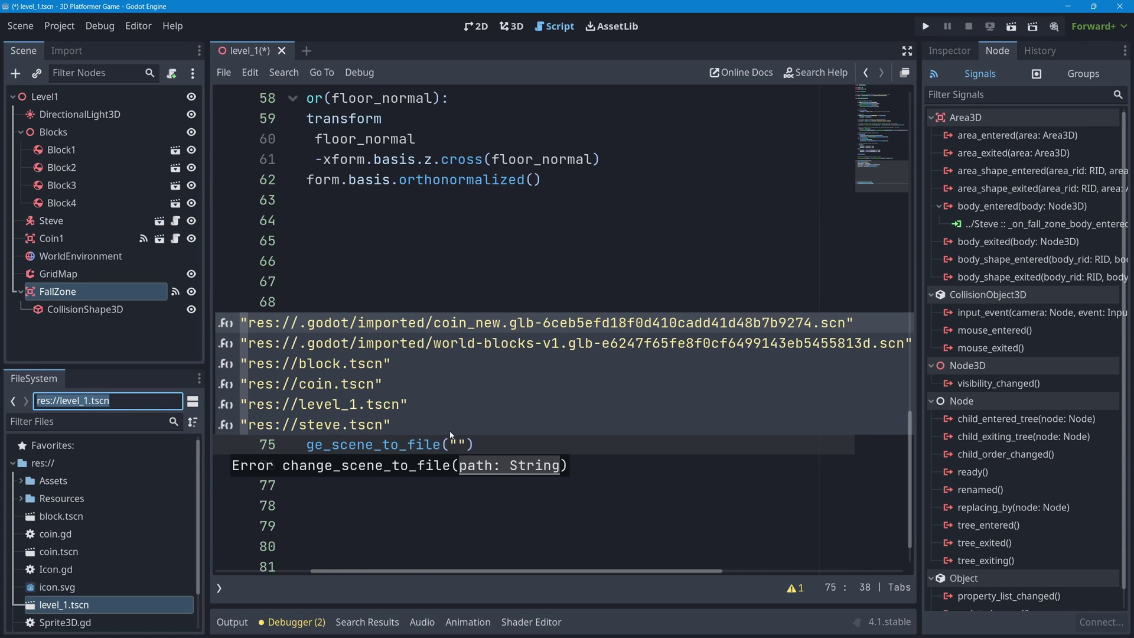
key(Escape)
key(ctrl+v)
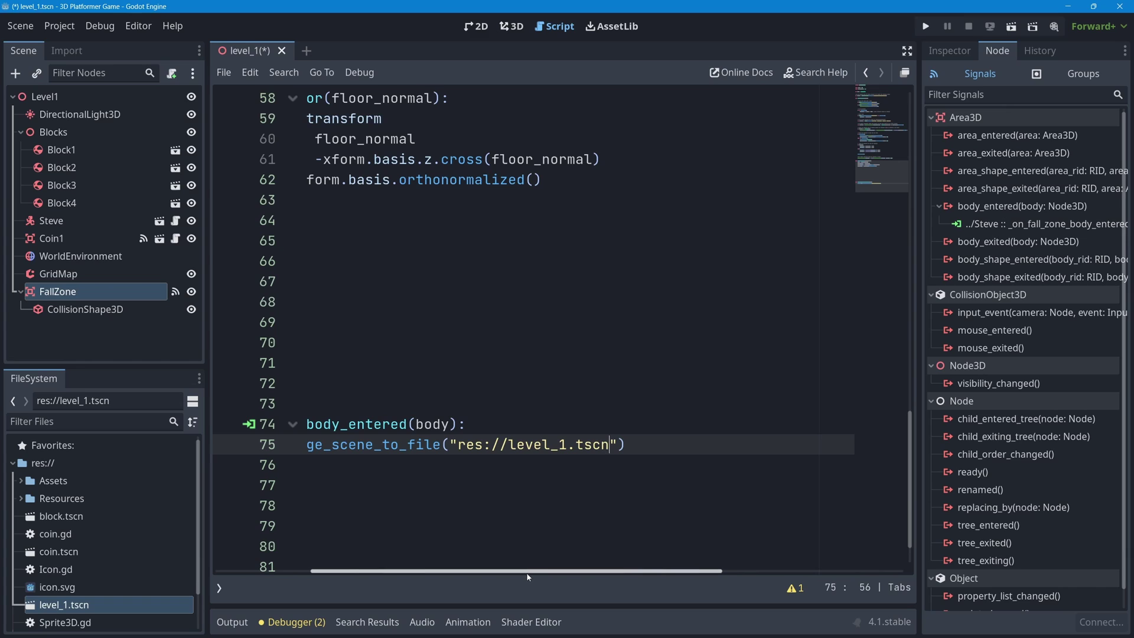
drag(528, 577, 434, 564)
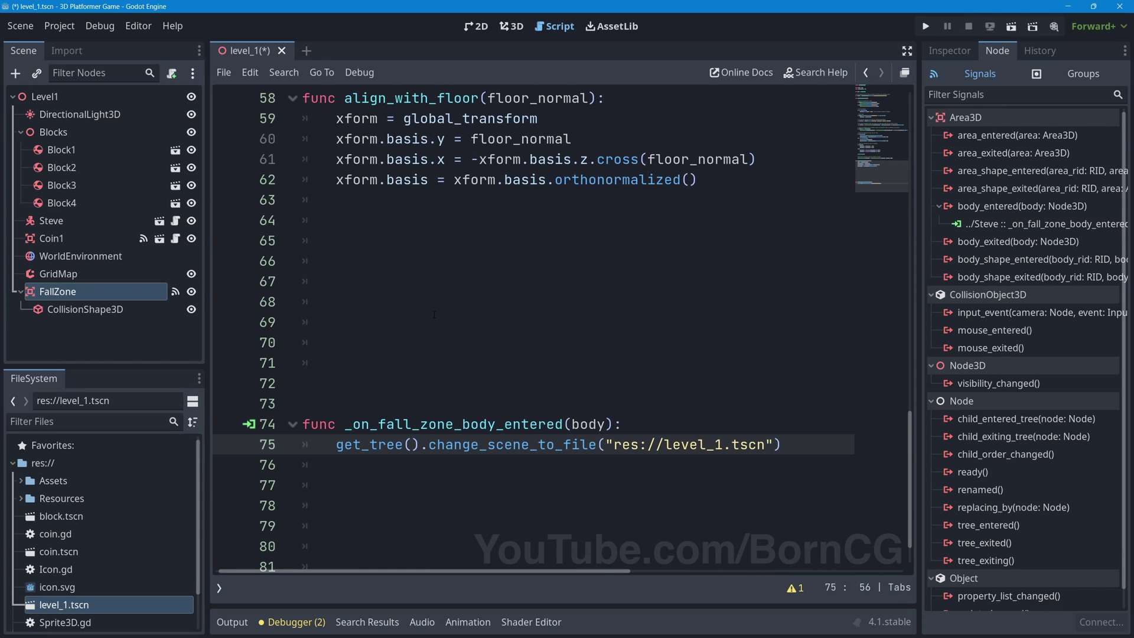
Save, test-run the scene walking the player off the platform, then close it and hide Output
key(ctrl+s)
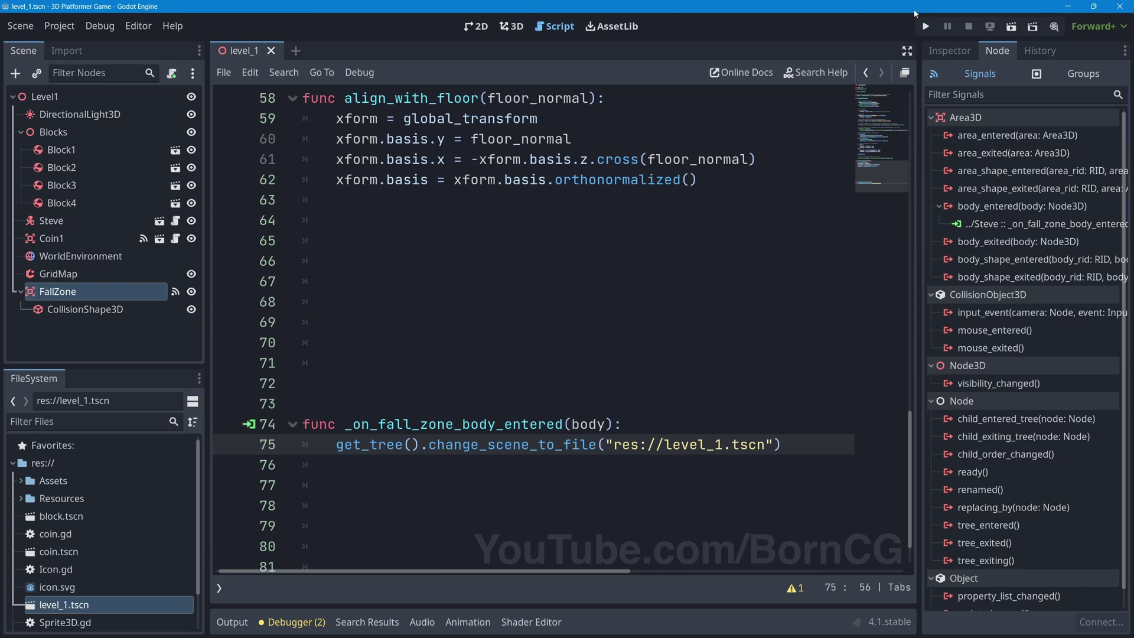
click(1011, 27)
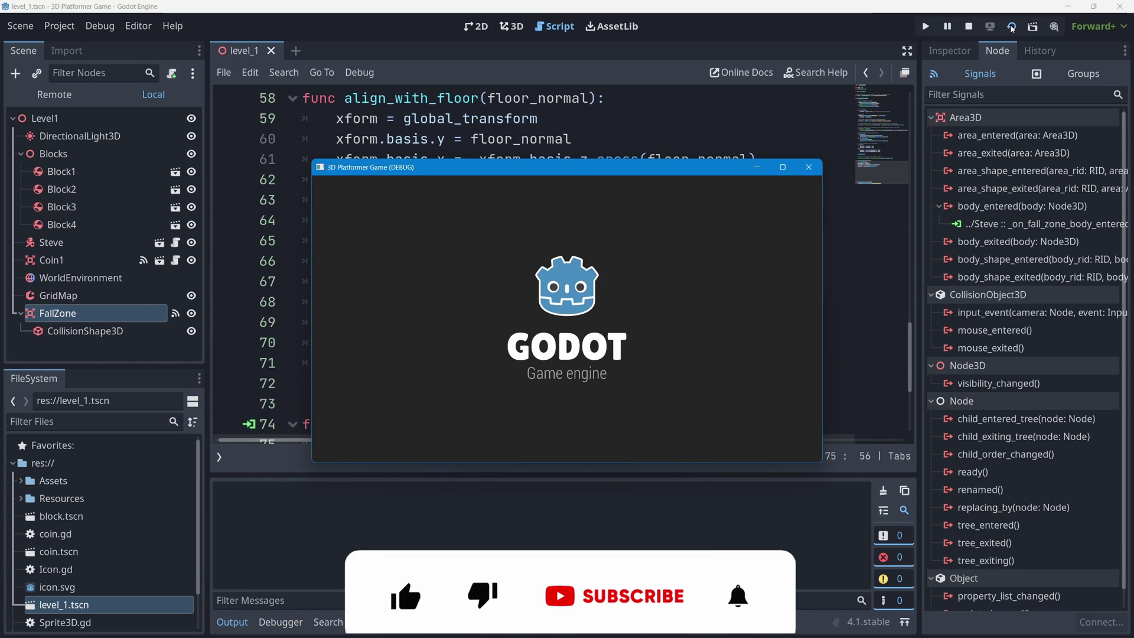
key(Right)
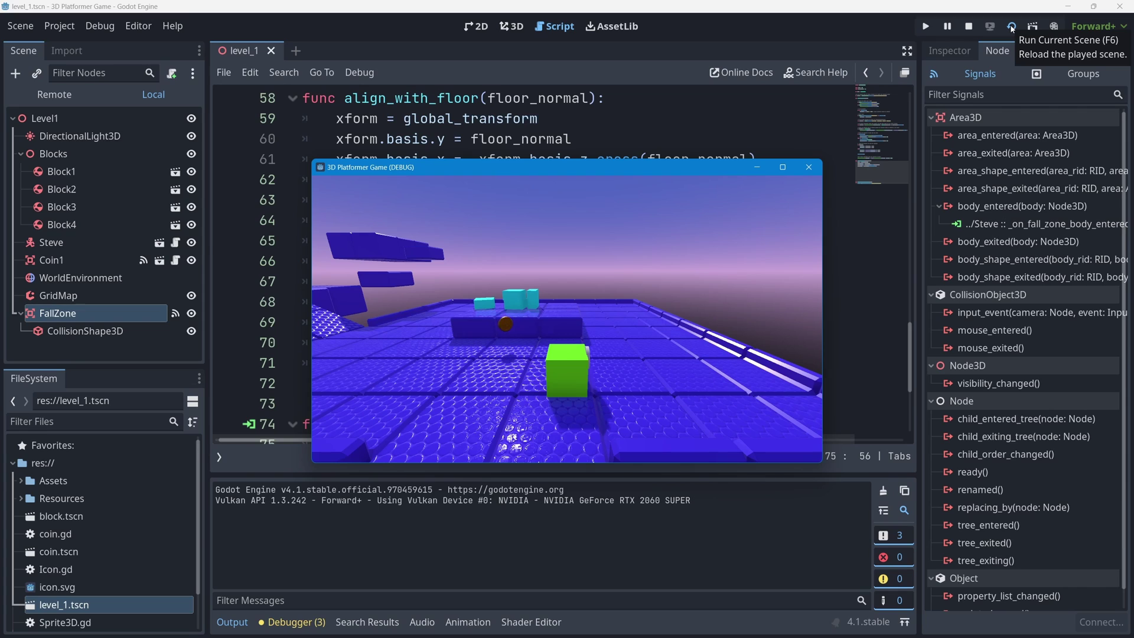
click(809, 167)
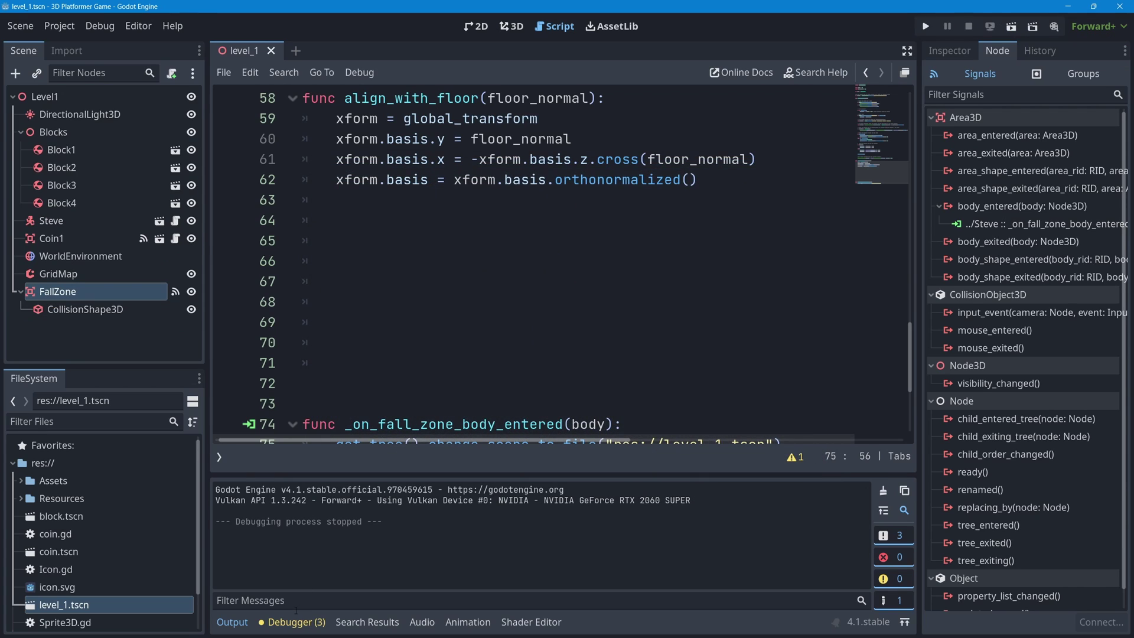
click(232, 622)
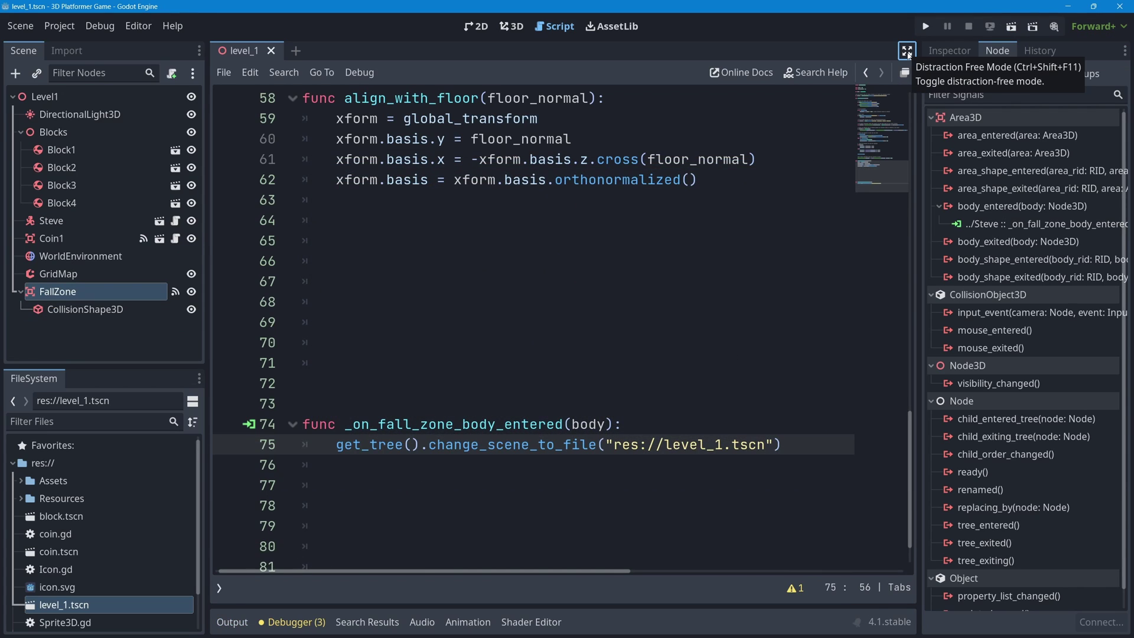